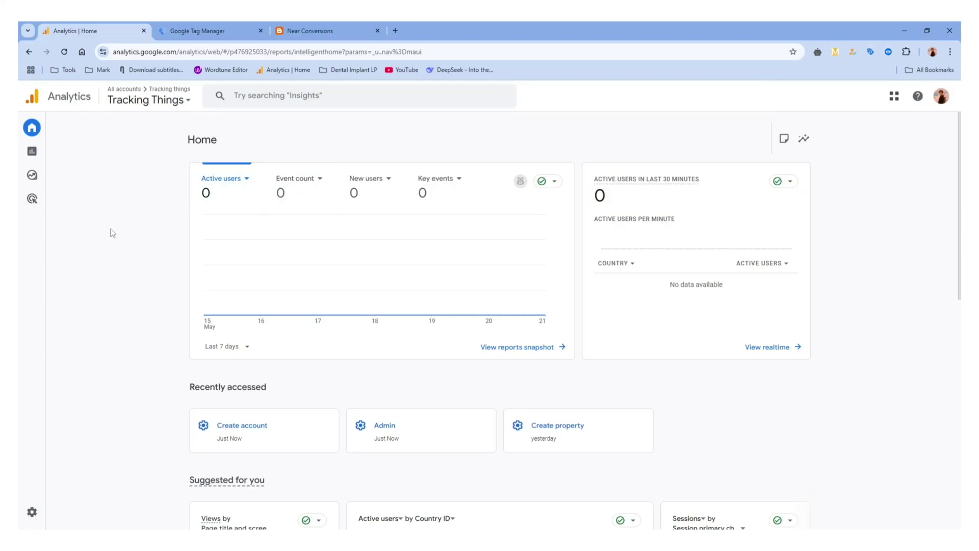
- Check the Tag Manager and Near Conversions blog tabs, then open Admin for the Tracking Things property
{"action": "left_click", "coordinate": [306, 26]}
{"action": "left_click", "coordinate": [192, 28]}
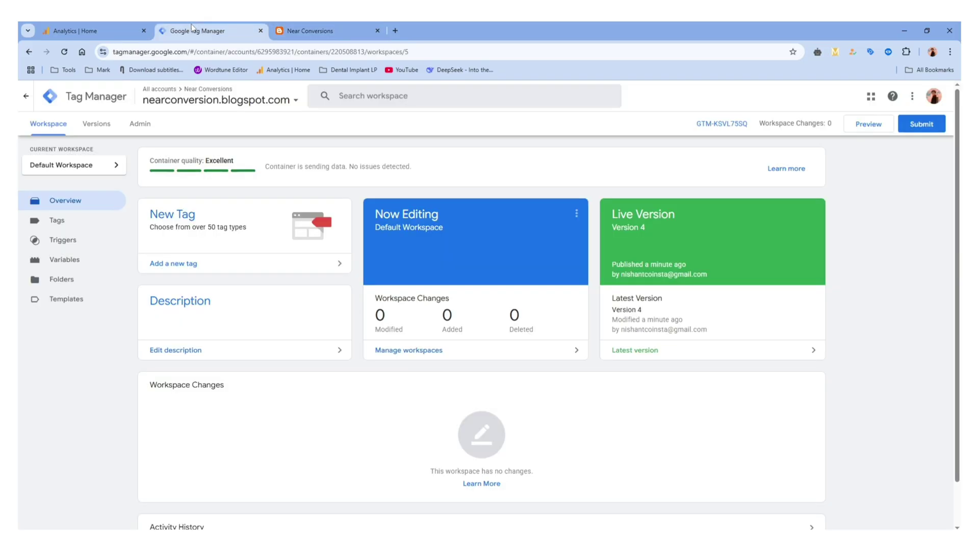
{"action": "left_click", "coordinate": [71, 26]}
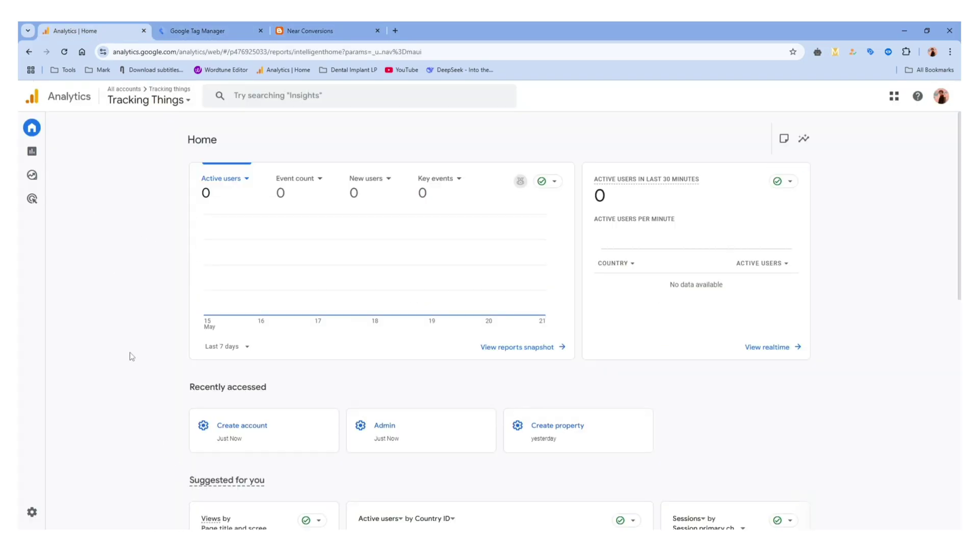
{"action": "left_click", "coordinate": [337, 30]}
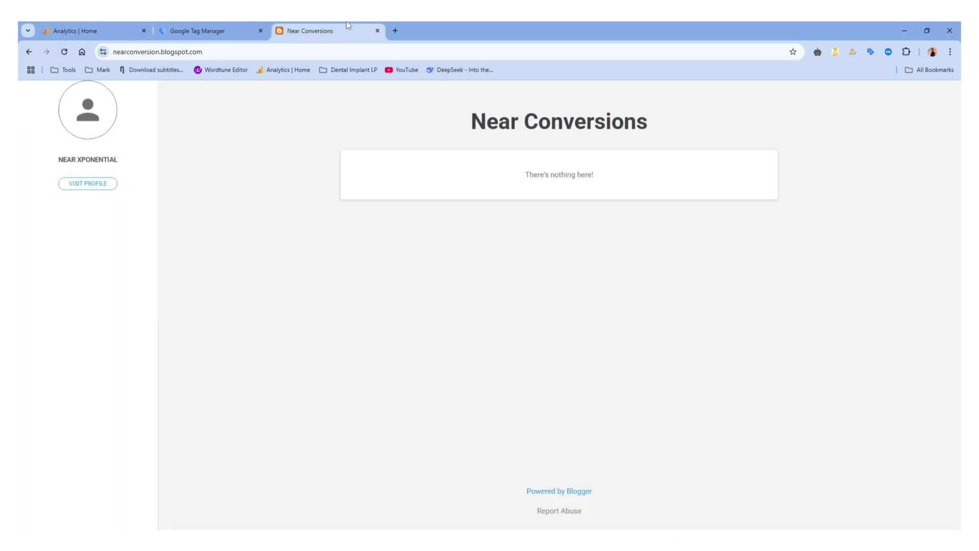
{"action": "left_click", "coordinate": [92, 31]}
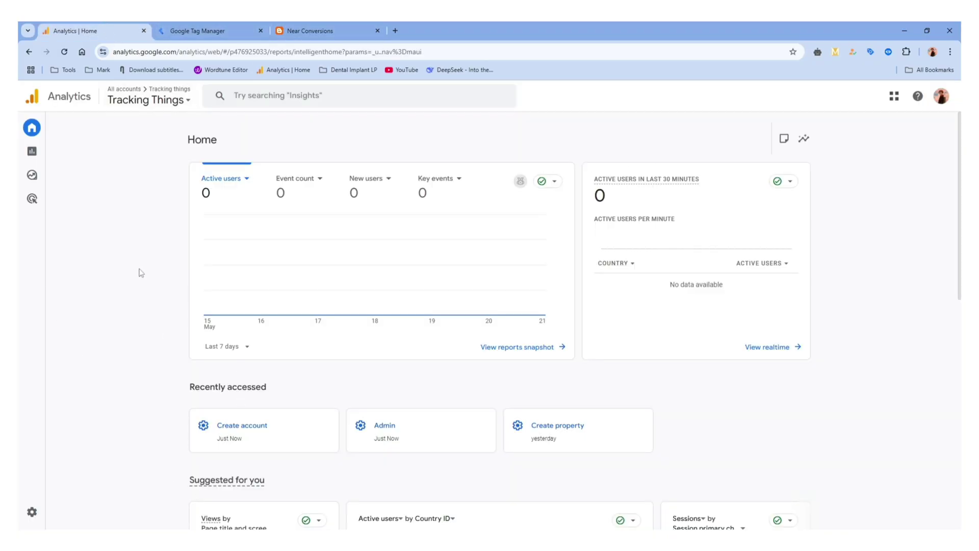
{"action": "mouse_move", "coordinate": [30, 510]}
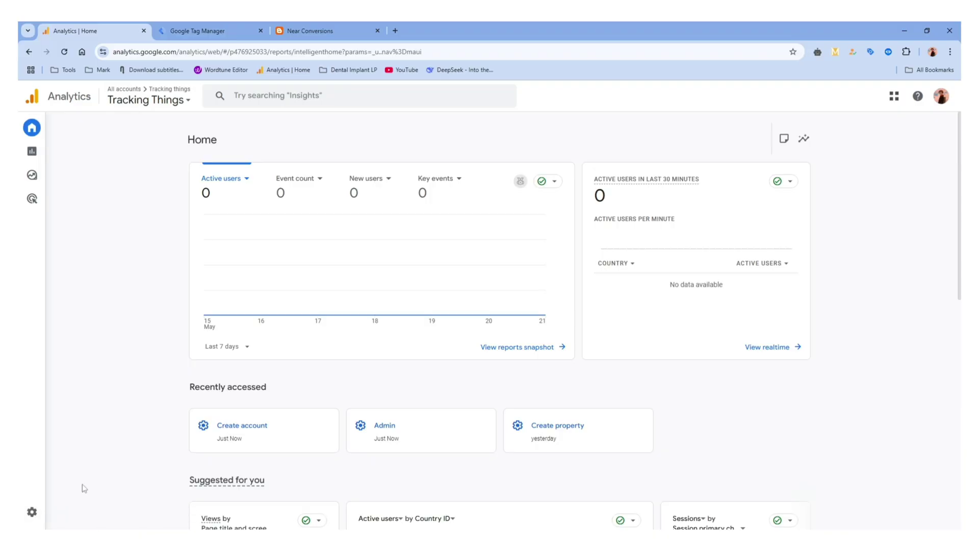
{"action": "left_click", "coordinate": [49, 514]}
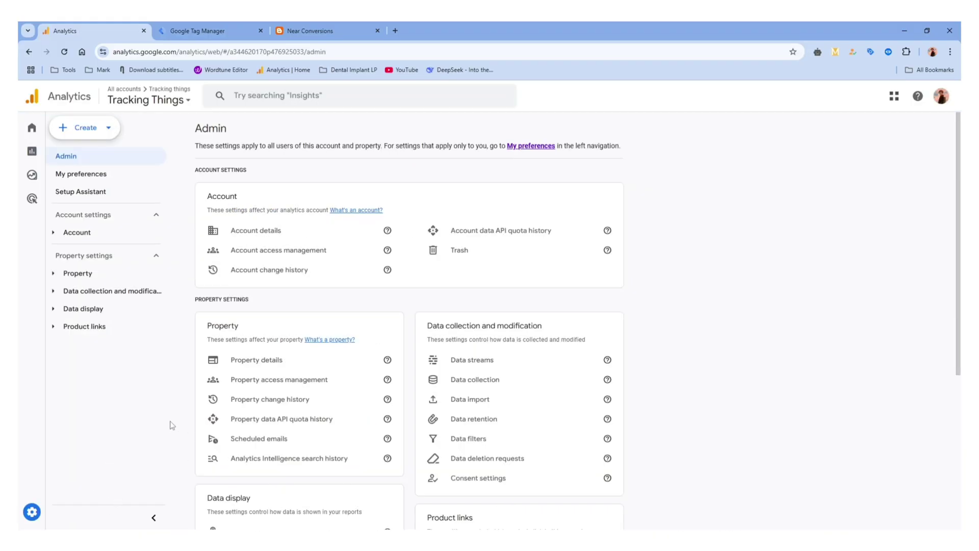
- Create a new Analytics account named Near Conversions, copied from the blog's title
{"action": "left_click", "coordinate": [86, 128]}
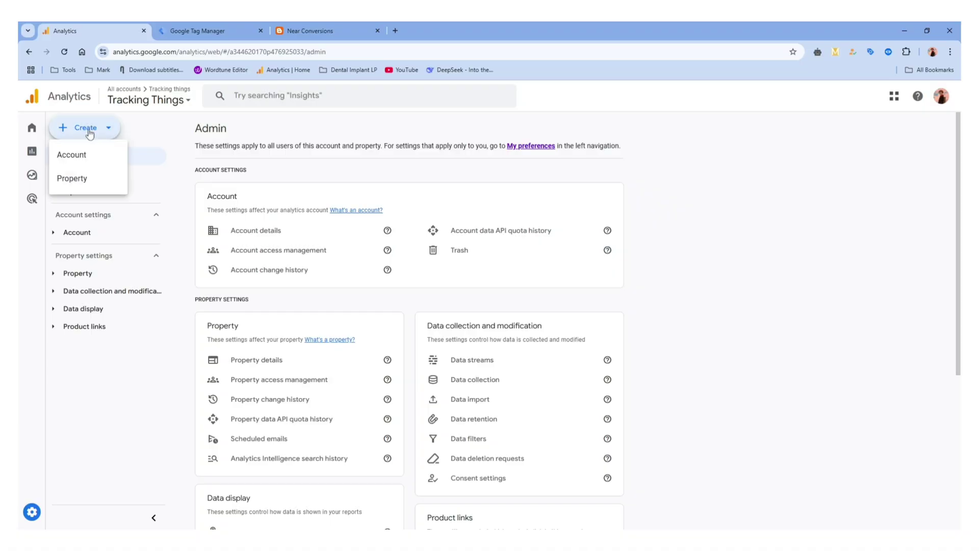
{"action": "left_click", "coordinate": [72, 155]}
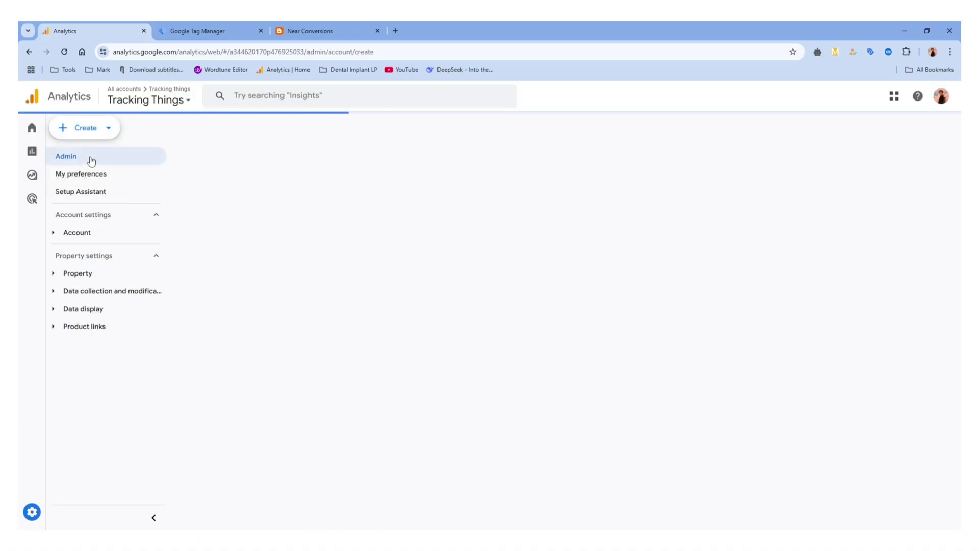
{"action": "scroll", "coordinate": [166, 293], "scroll_direction": "down", "scroll_amount": 1}
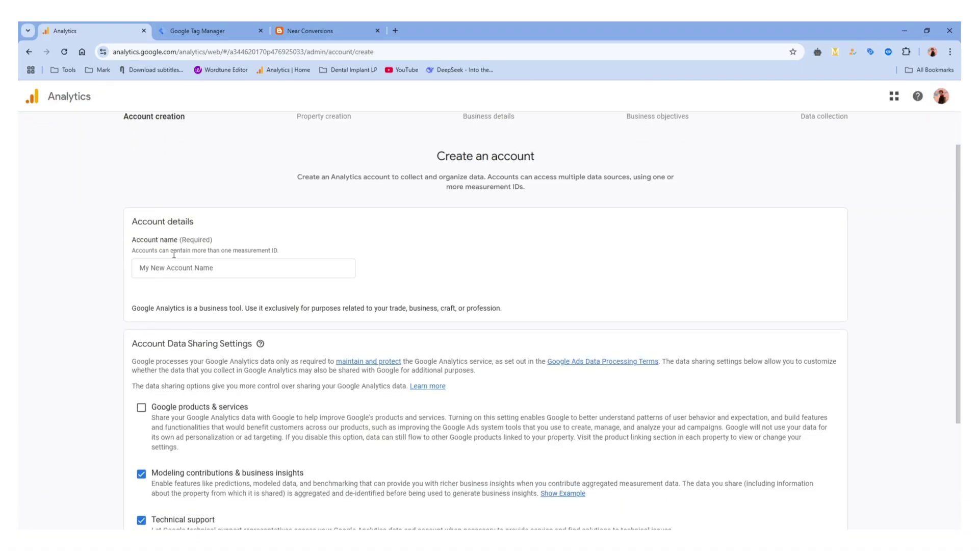
{"action": "left_click", "coordinate": [181, 268]}
{"action": "left_click", "coordinate": [343, 23]}
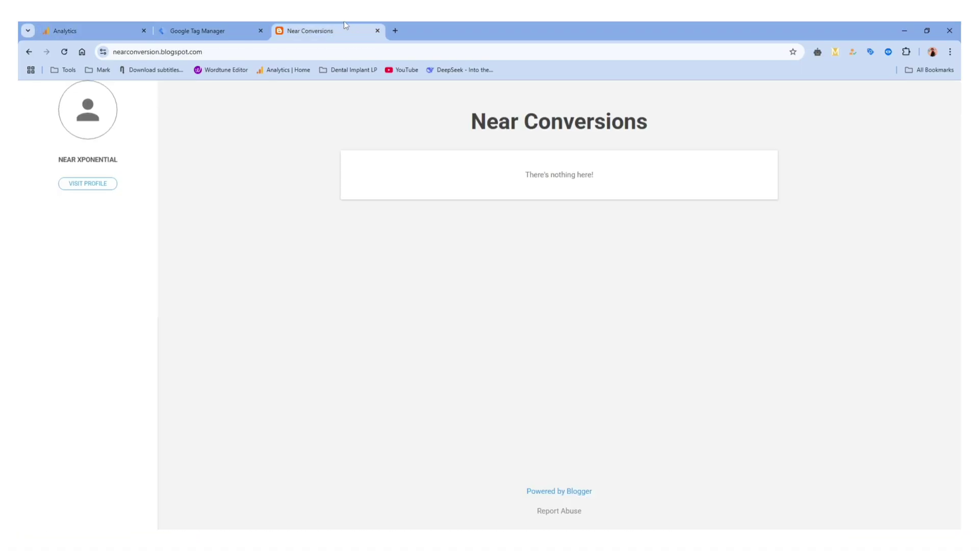
{"action": "triple_click", "coordinate": [526, 117]}
{"action": "right_click", "coordinate": [521, 123]}
{"action": "left_click", "coordinate": [536, 128]}
{"action": "left_click", "coordinate": [102, 31]}
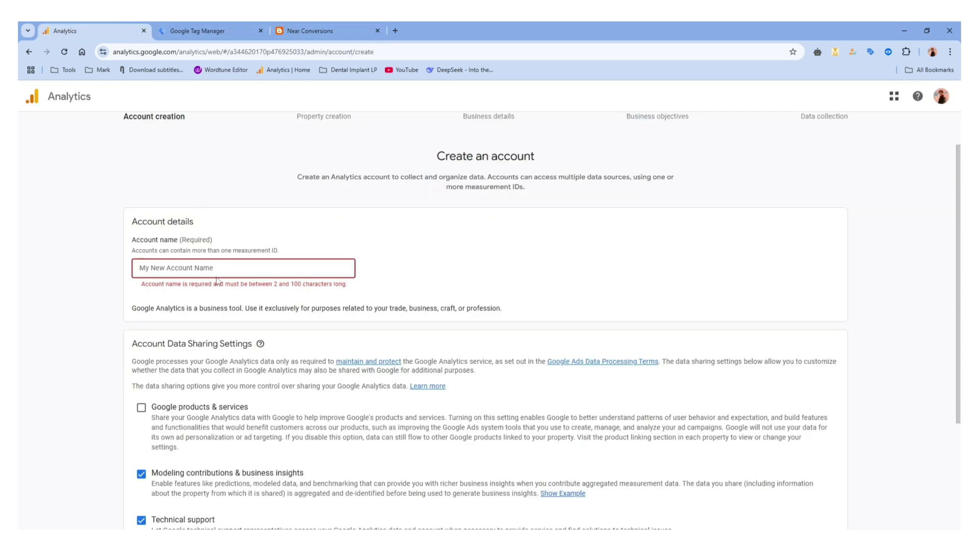
{"action": "key", "text": "ctrl+v"}
- Turn off the modeling, technical support and recommendations data sharing options, and continue
{"action": "scroll", "coordinate": [53, 258], "scroll_direction": "down", "scroll_amount": 3}
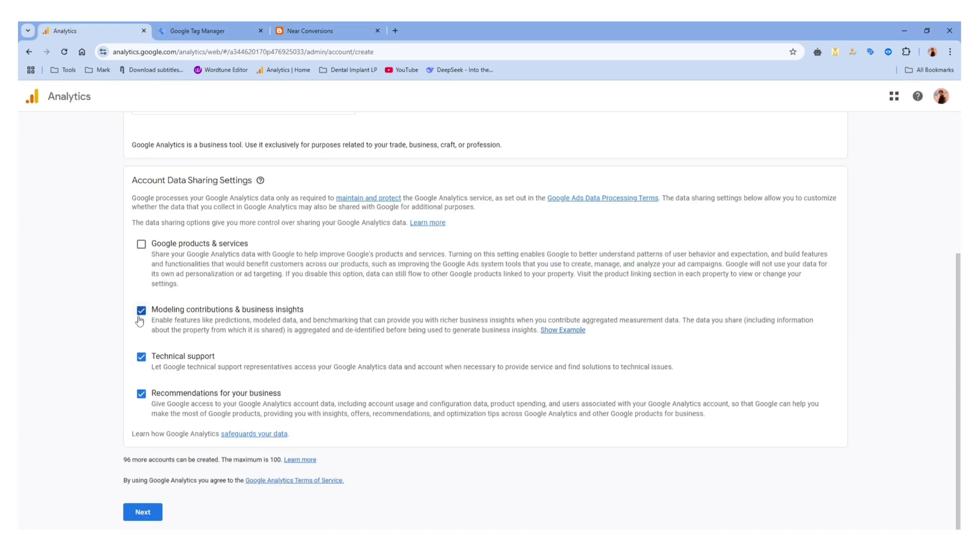
{"action": "left_click", "coordinate": [142, 310]}
{"action": "left_click", "coordinate": [141, 357]}
{"action": "left_click", "coordinate": [141, 394]}
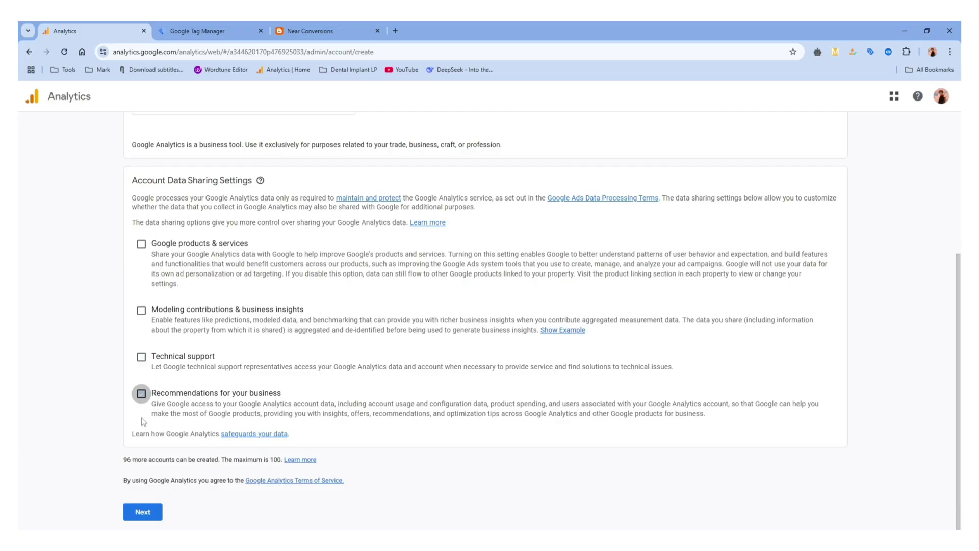
{"action": "left_click", "coordinate": [142, 513]}
- Name the property Near Conversions and set its reporting time zone to India (GMT+05:30)
{"action": "left_click", "coordinate": [390, 310]}
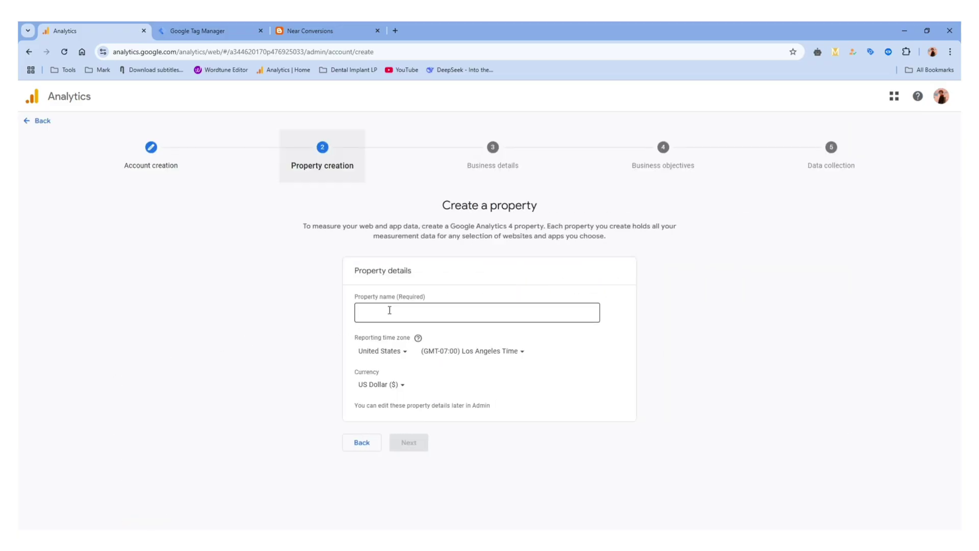
{"action": "key", "text": "ctrl+v"}
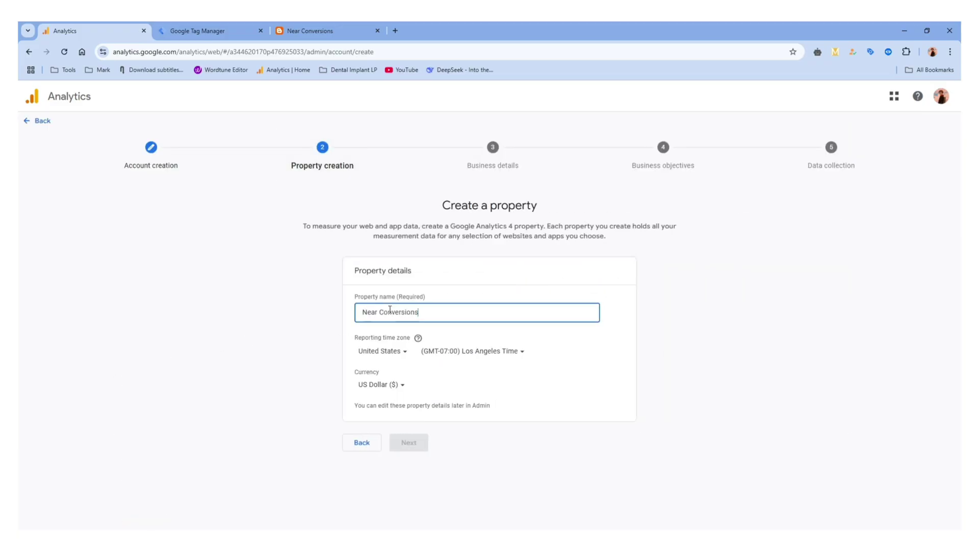
{"action": "left_click", "coordinate": [332, 312]}
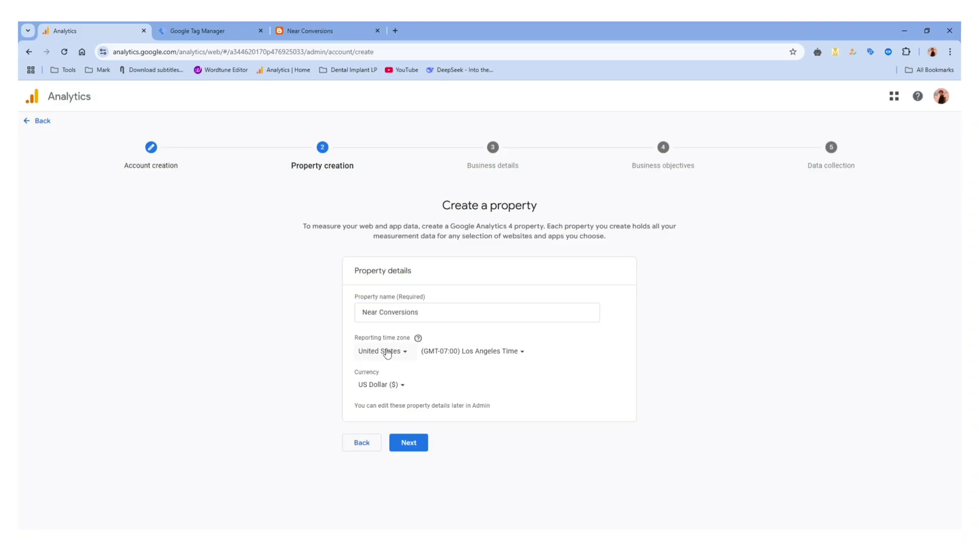
{"action": "left_click", "coordinate": [388, 352]}
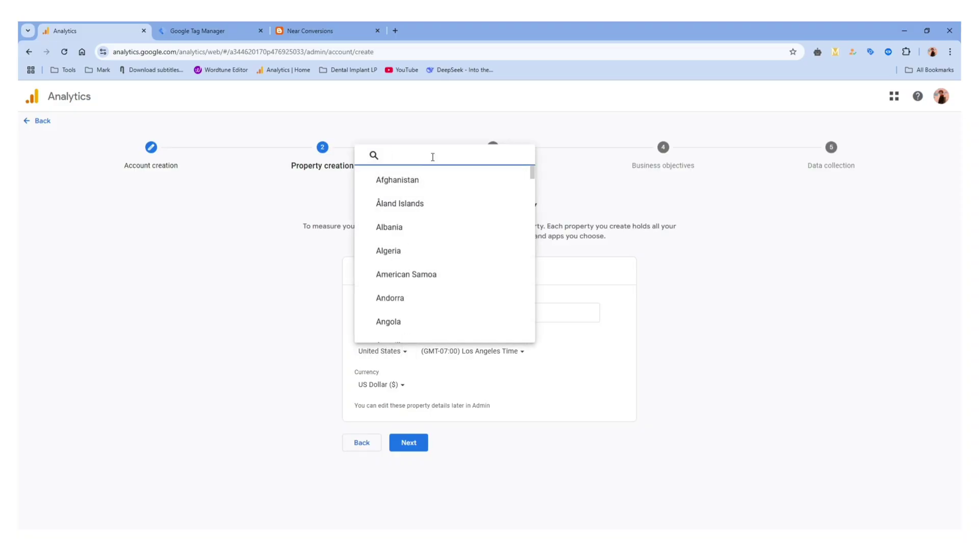
{"action": "type", "text": "india"}
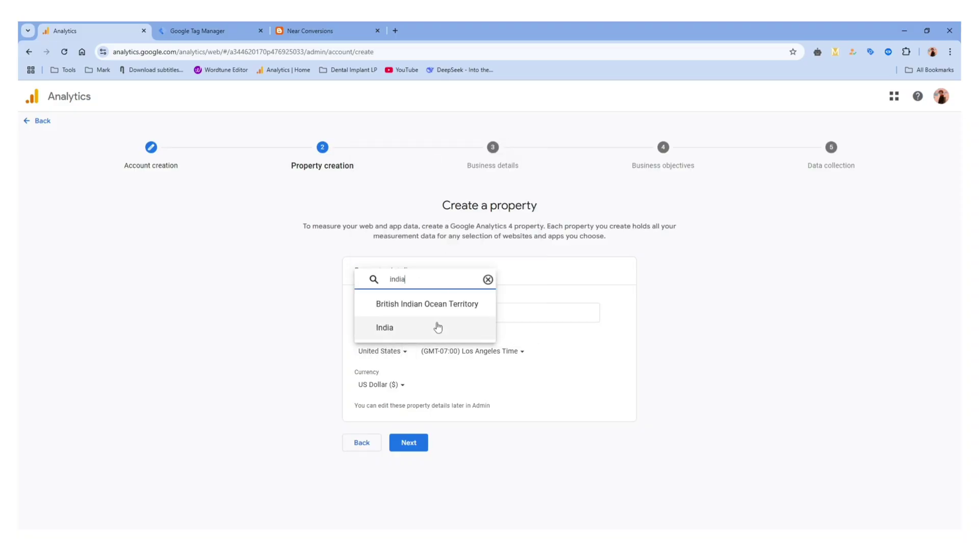
{"action": "left_click", "coordinate": [439, 322]}
- Set the property currency to Indian Rupee and continue
{"action": "left_click", "coordinate": [391, 384]}
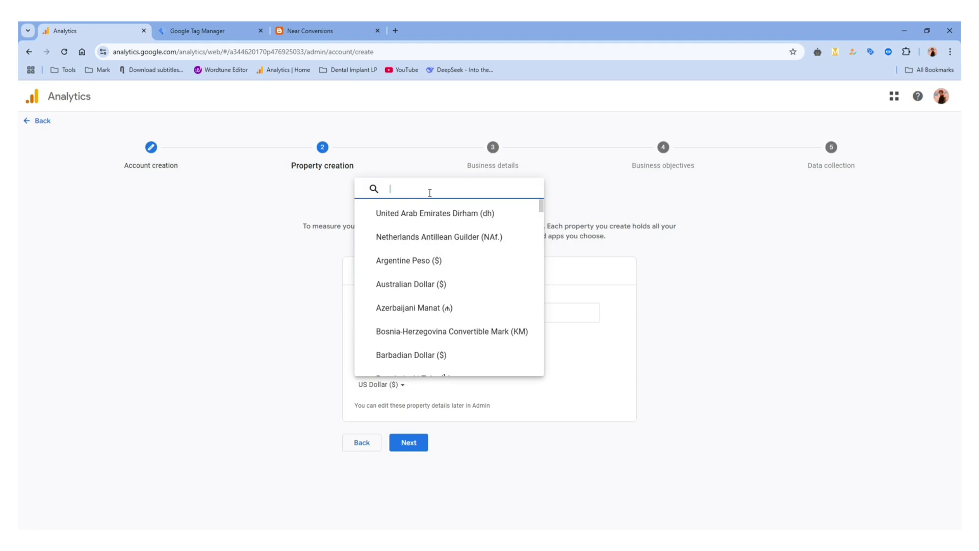
{"action": "type", "text": "rupee"}
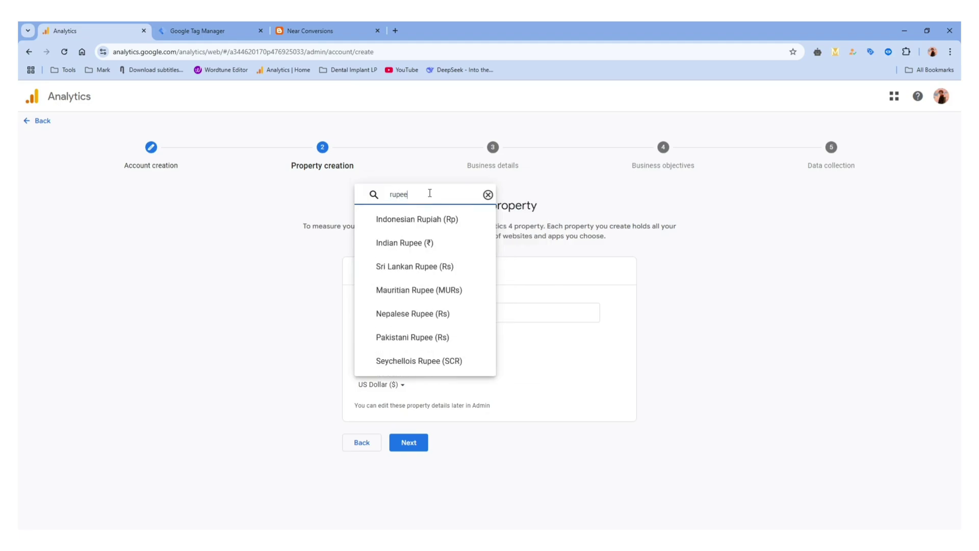
{"action": "left_click", "coordinate": [434, 242]}
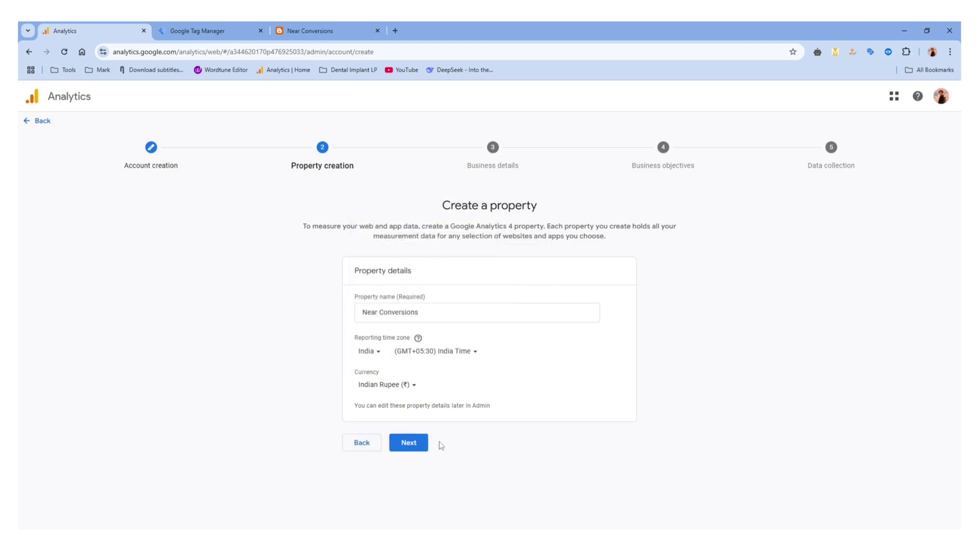
{"action": "left_click", "coordinate": [411, 442]}
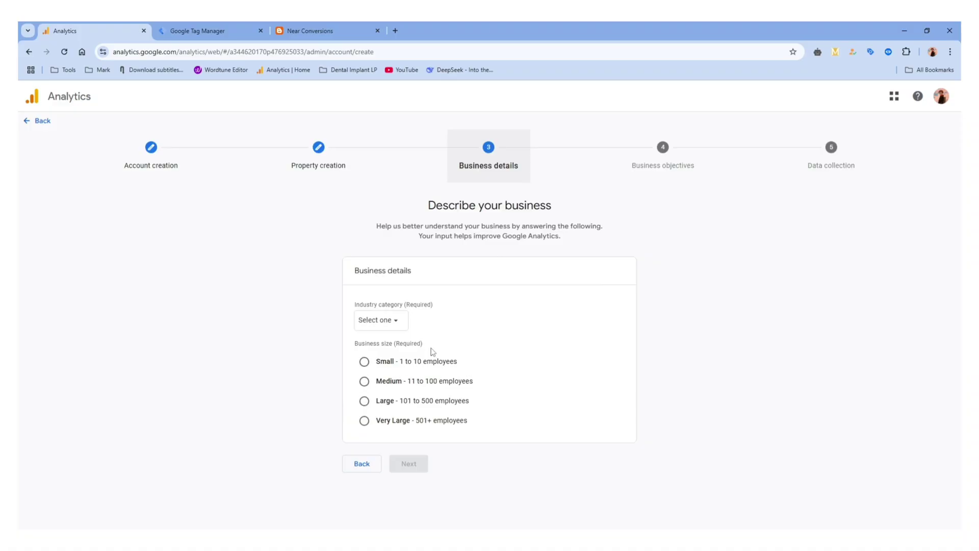
- Choose Internet & Telecom as the industry and Small (1 to 10 employees) as business size
{"action": "left_click", "coordinate": [381, 326]}
{"action": "scroll", "coordinate": [408, 406], "scroll_direction": "down", "scroll_amount": 4}
{"action": "scroll", "coordinate": [428, 425], "scroll_direction": "up", "scroll_amount": 3}
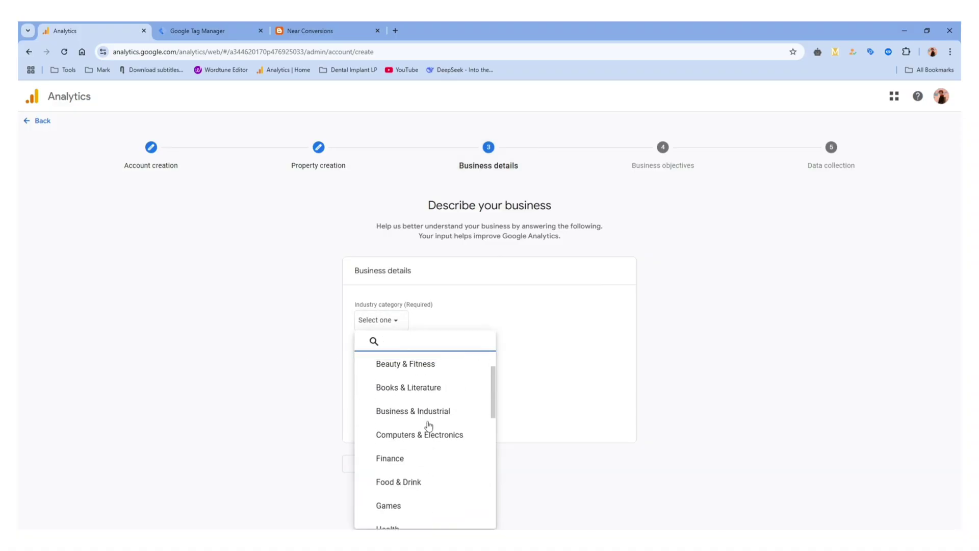
{"action": "scroll", "coordinate": [443, 449], "scroll_direction": "down", "scroll_amount": 5}
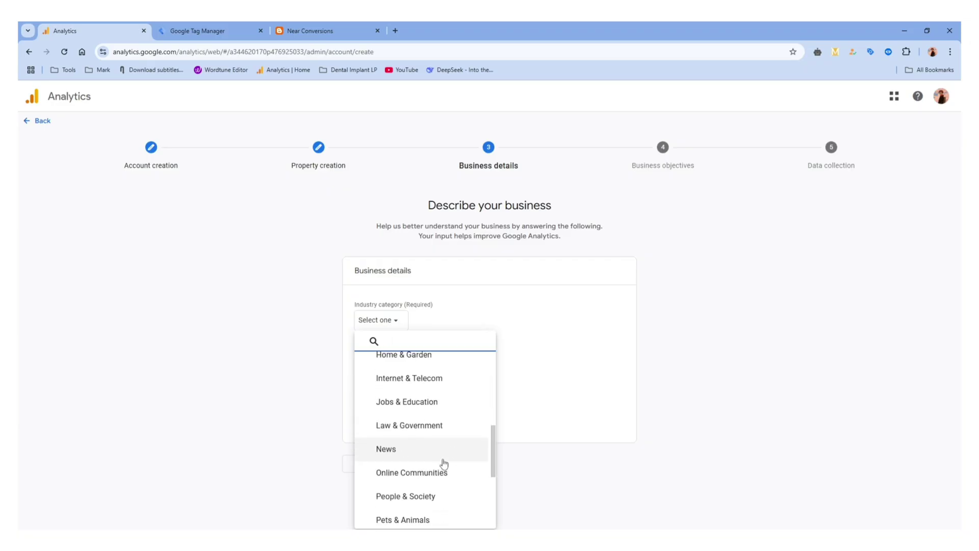
{"action": "scroll", "coordinate": [444, 462], "scroll_direction": "up", "scroll_amount": 6}
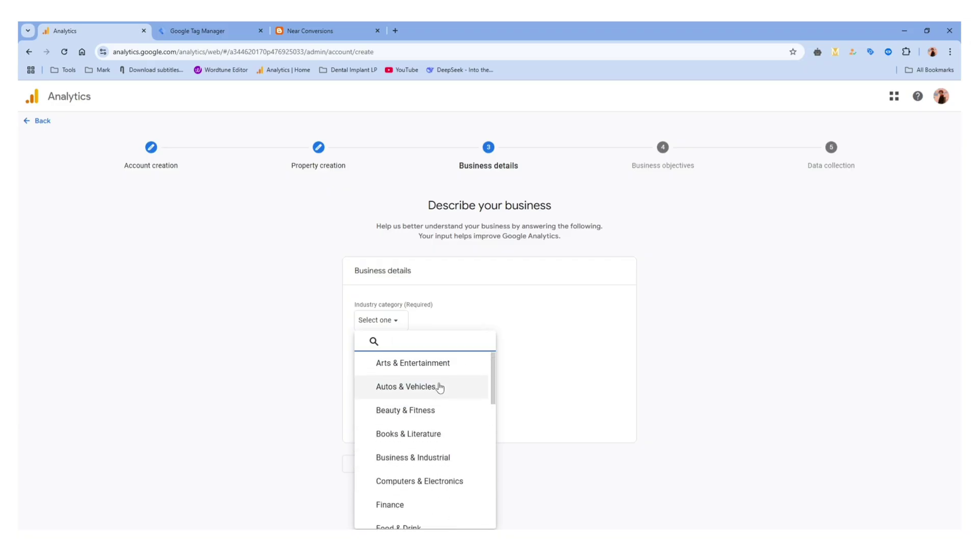
{"action": "scroll", "coordinate": [442, 395], "scroll_direction": "down", "scroll_amount": 5}
{"action": "left_click", "coordinate": [442, 393]}
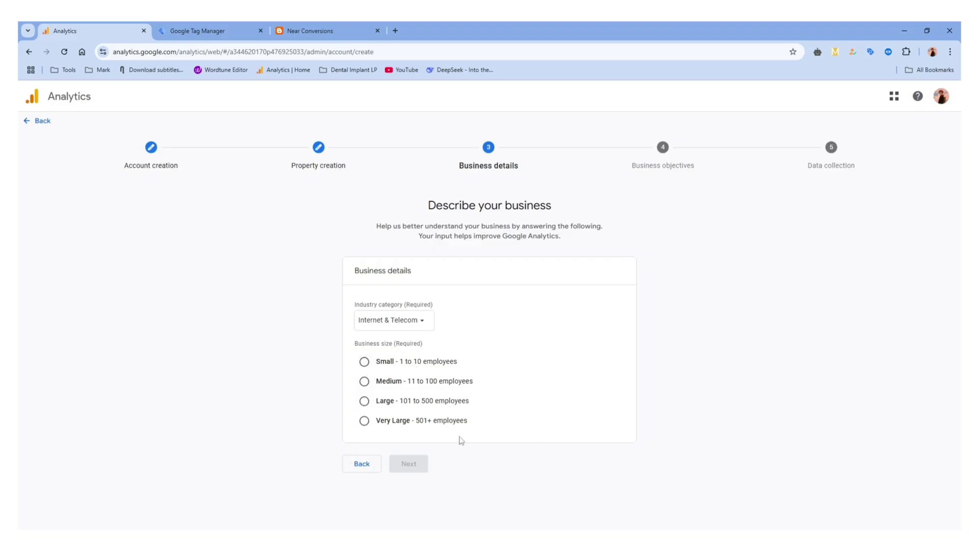
{"action": "left_click", "coordinate": [363, 362]}
{"action": "right_click", "coordinate": [382, 357]}
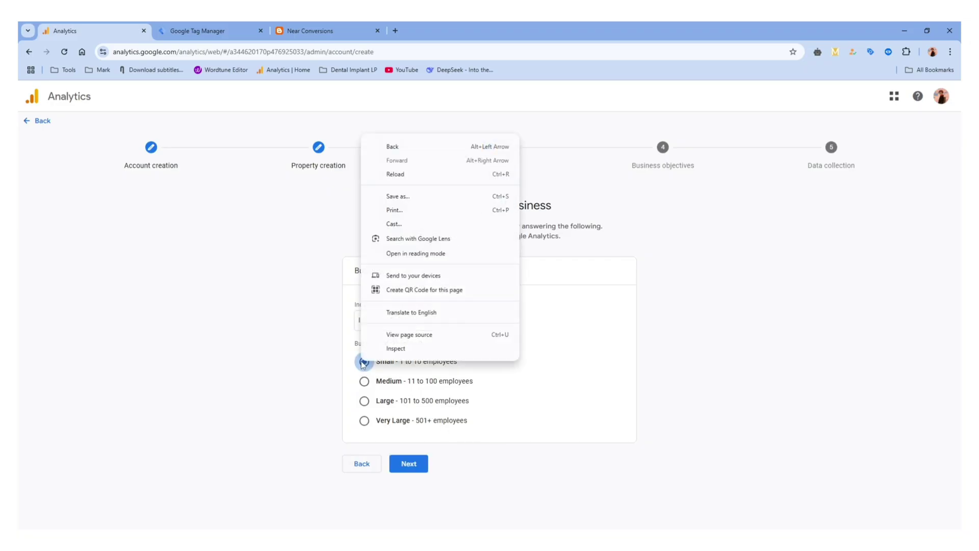
{"action": "left_click", "coordinate": [234, 409]}
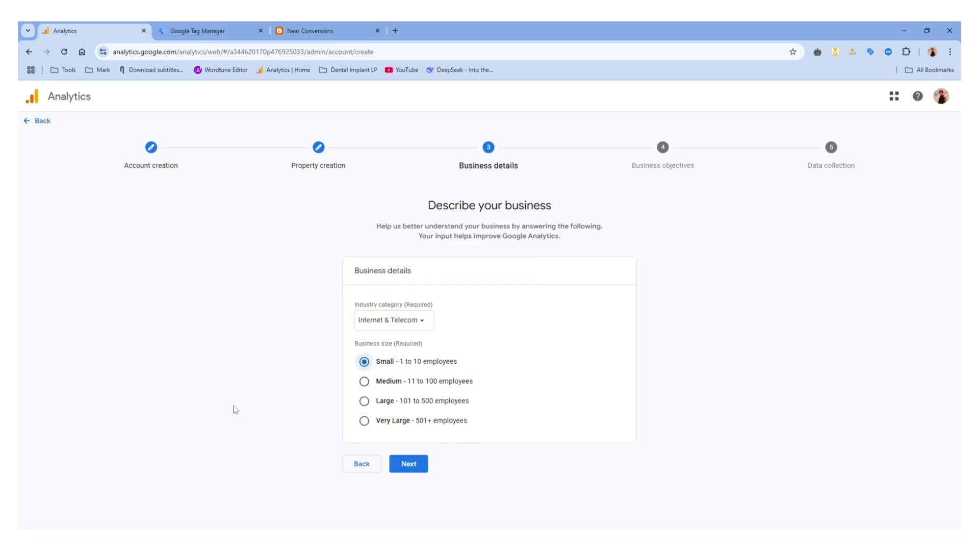
{"action": "left_click", "coordinate": [405, 463]}
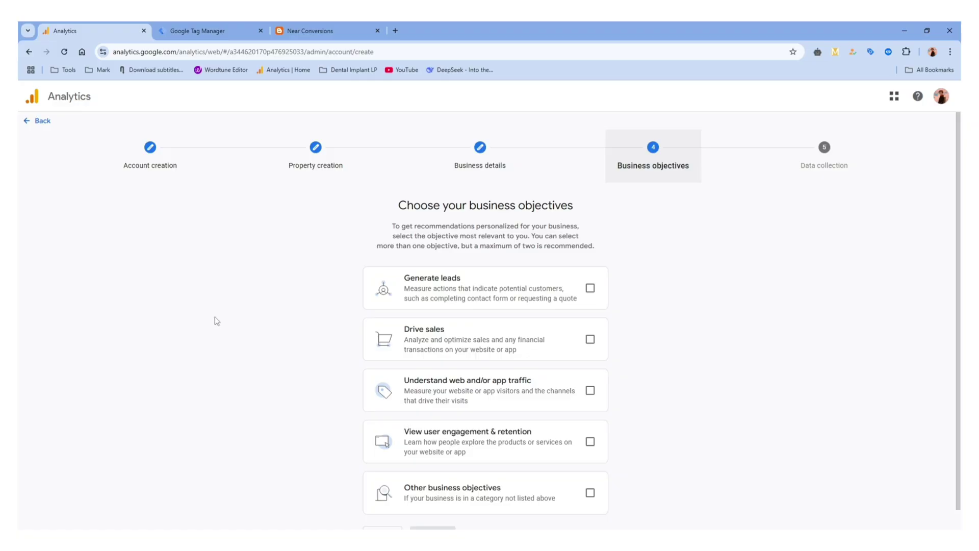
- Select Generate leads as the business objective and create the account and property
{"action": "scroll", "coordinate": [316, 288], "scroll_direction": "down", "scroll_amount": 1}
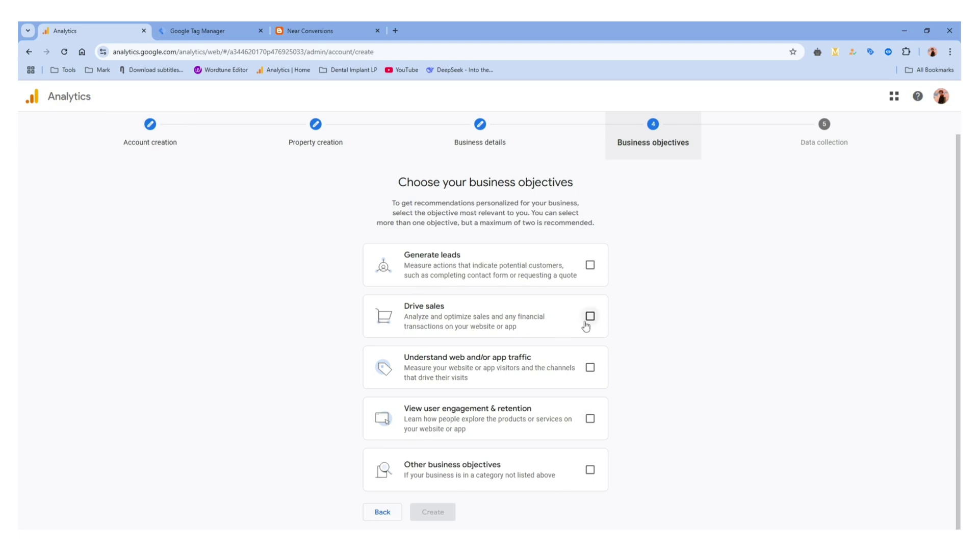
{"action": "left_click", "coordinate": [590, 266]}
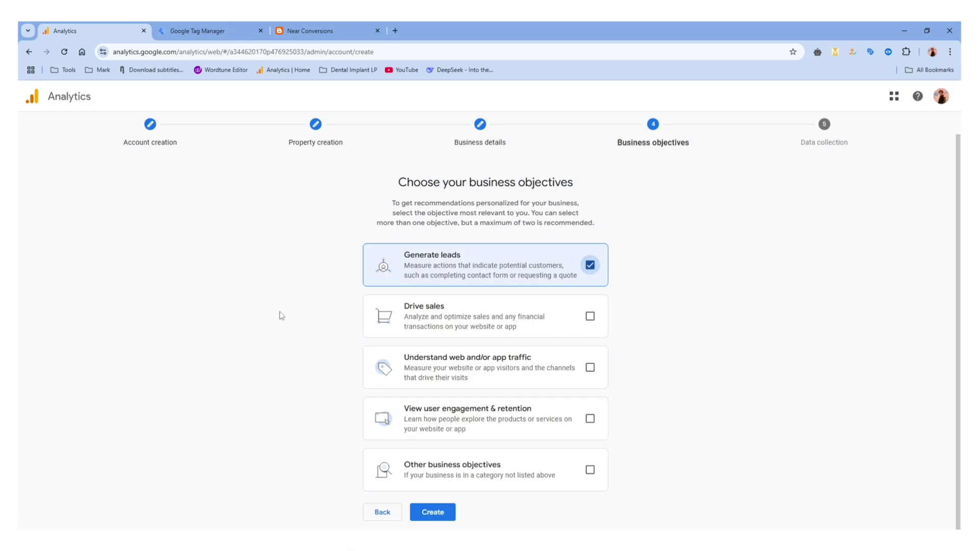
{"action": "left_click", "coordinate": [442, 514]}
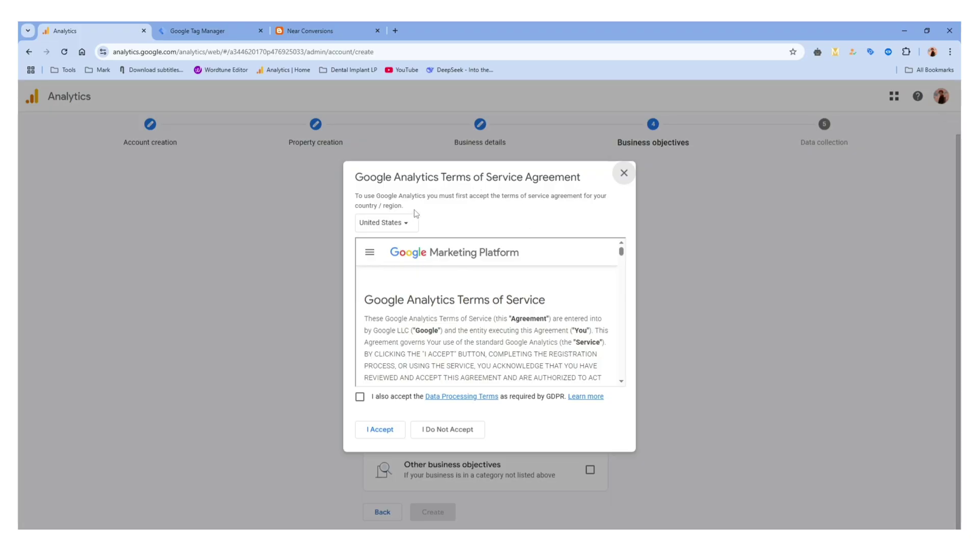
- Accept the Analytics terms of service with India as the country
{"action": "left_click", "coordinate": [400, 220]}
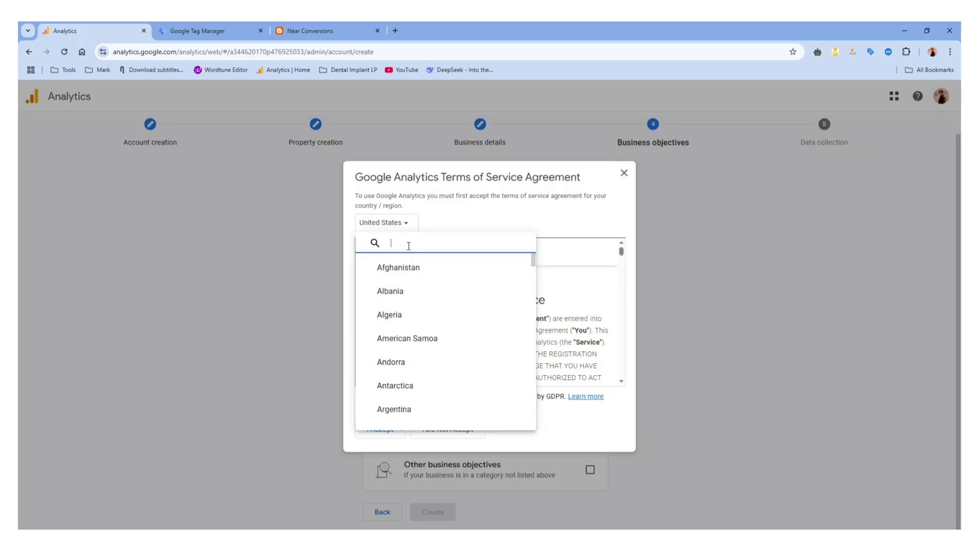
{"action": "type", "text": "c"}
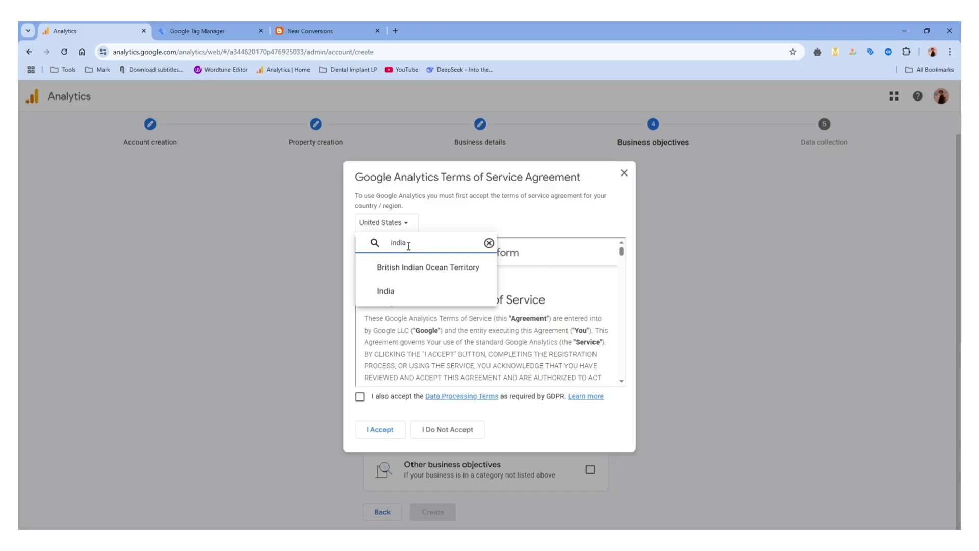
{"action": "left_click", "coordinate": [415, 284]}
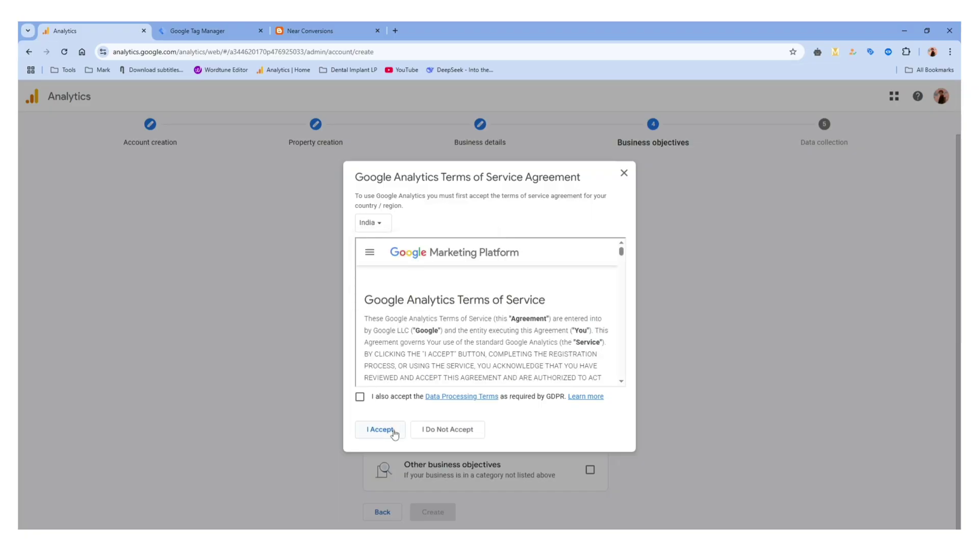
{"action": "left_click", "coordinate": [375, 433]}
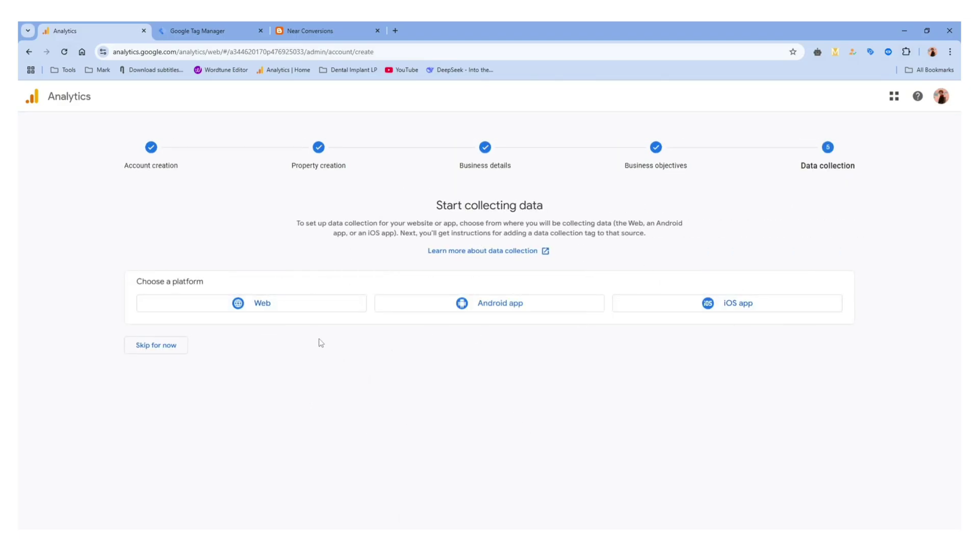
- Start a Web data stream with nearconversion.blogspot.com as the website URL
{"action": "left_click", "coordinate": [266, 305]}
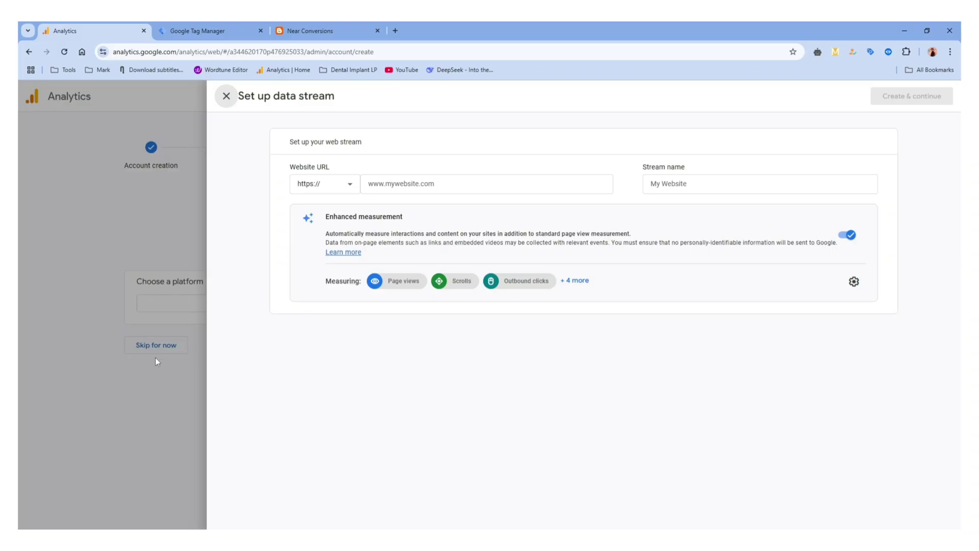
{"action": "left_click", "coordinate": [314, 30]}
{"action": "left_click", "coordinate": [236, 53]}
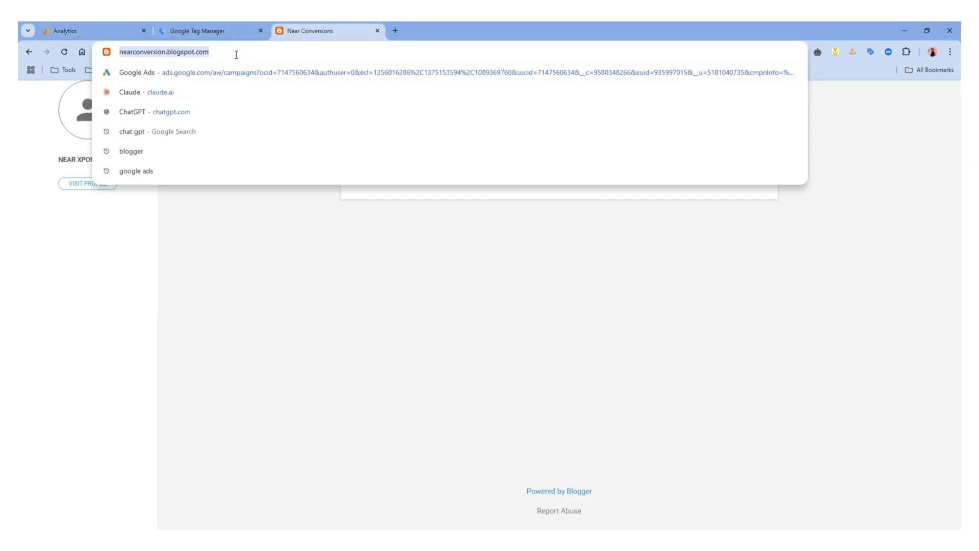
{"action": "left_click_drag", "start_coordinate": [237, 55], "coordinate": [144, 60]}
{"action": "key", "text": "ctrl+c"}
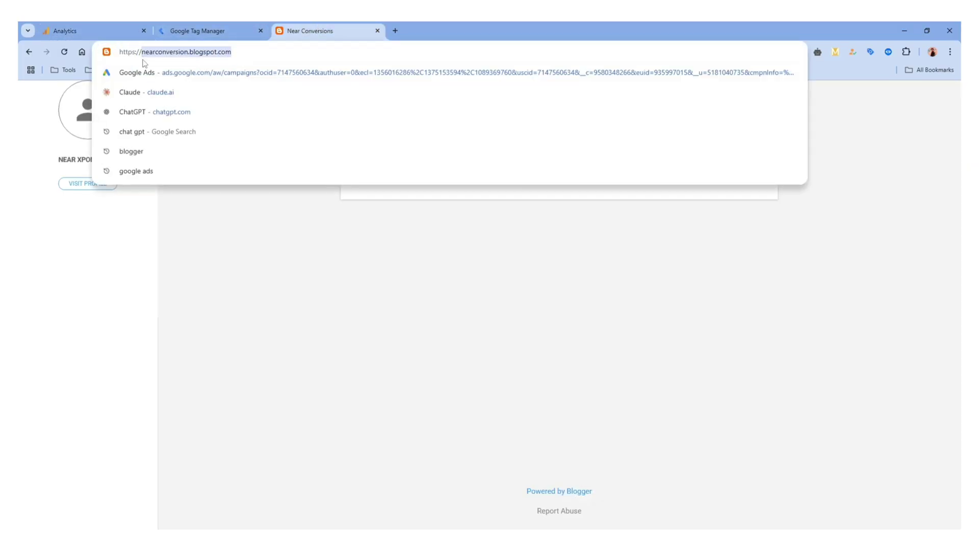
{"action": "left_click", "coordinate": [124, 35]}
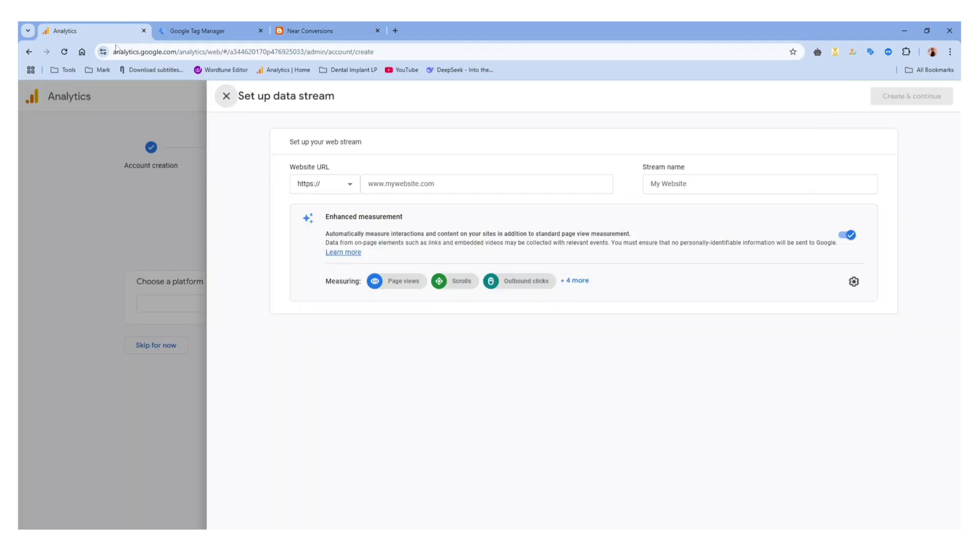
{"action": "left_click", "coordinate": [415, 185]}
{"action": "key", "text": "ctrl+v"}
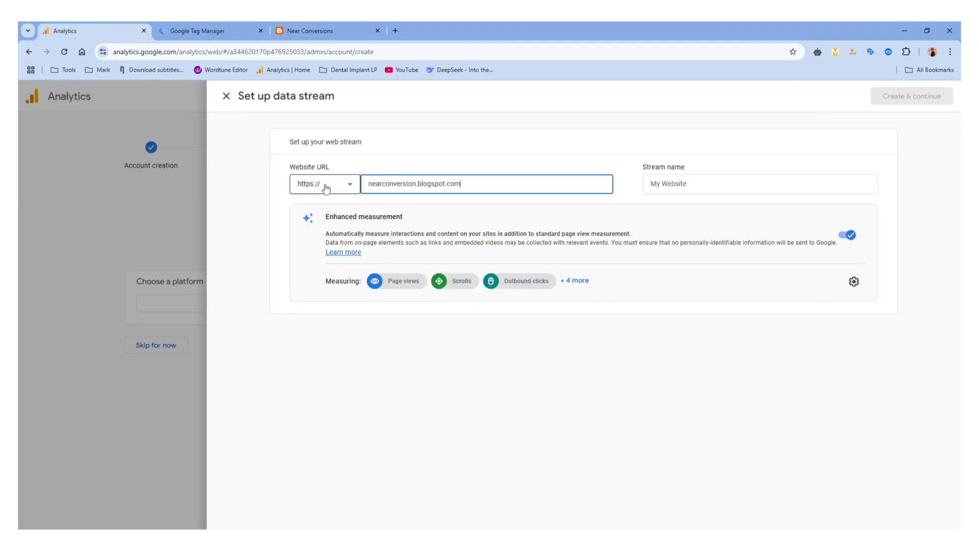
{"action": "left_click", "coordinate": [674, 181]}
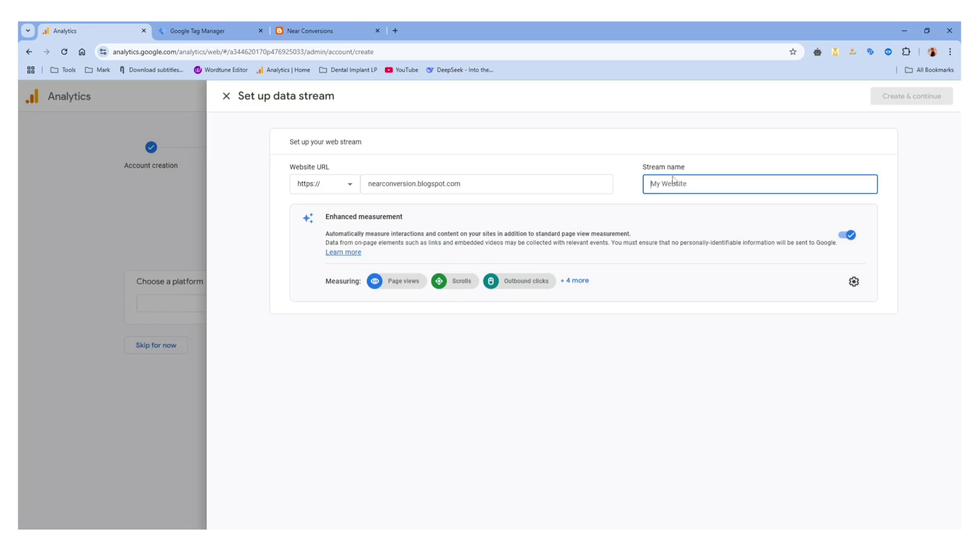
- Name the stream Near Conversions and create it
{"action": "left_click", "coordinate": [306, 30]}
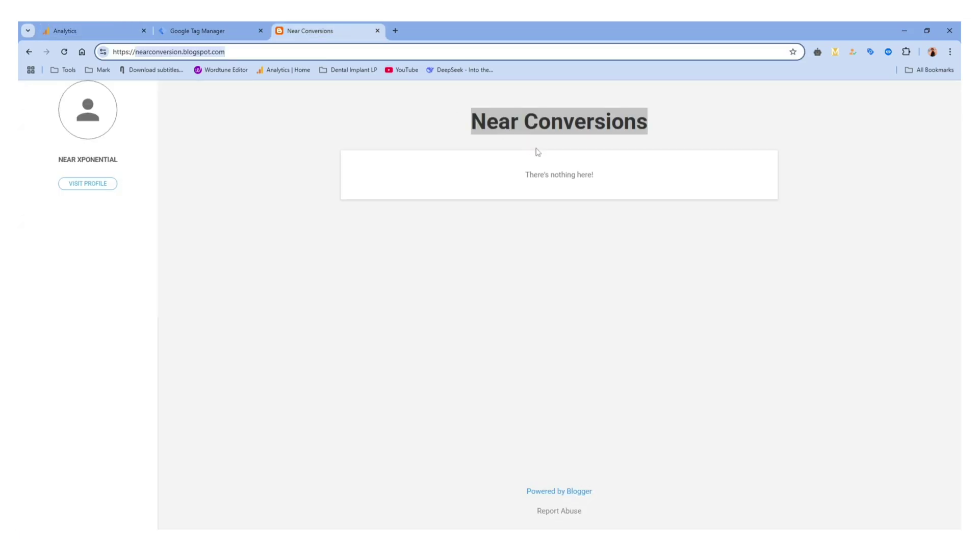
{"action": "triple_click", "coordinate": [586, 121]}
{"action": "key", "text": "ctrl+c"}
{"action": "left_click", "coordinate": [92, 31]}
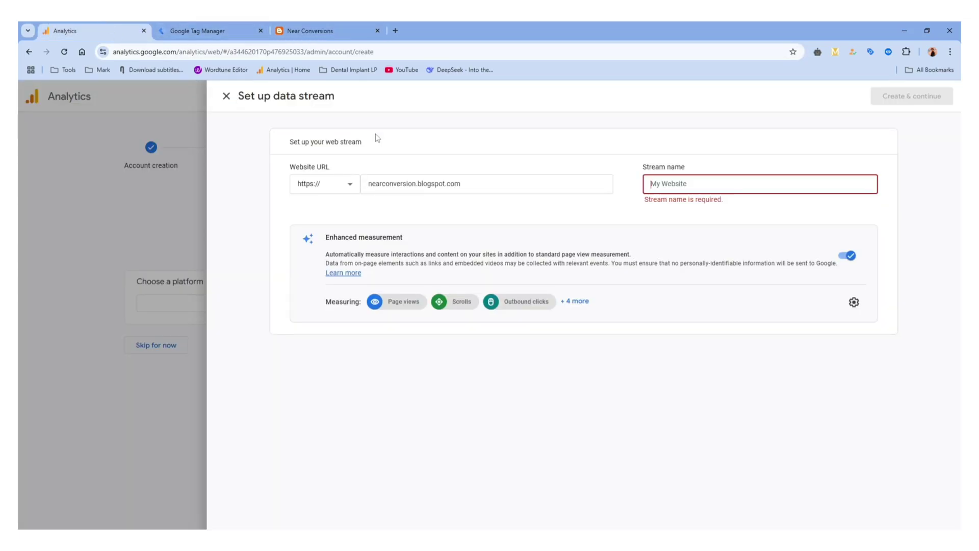
{"action": "left_click", "coordinate": [704, 189]}
{"action": "key", "text": "ctrl+v"}
{"action": "left_click", "coordinate": [720, 363]}
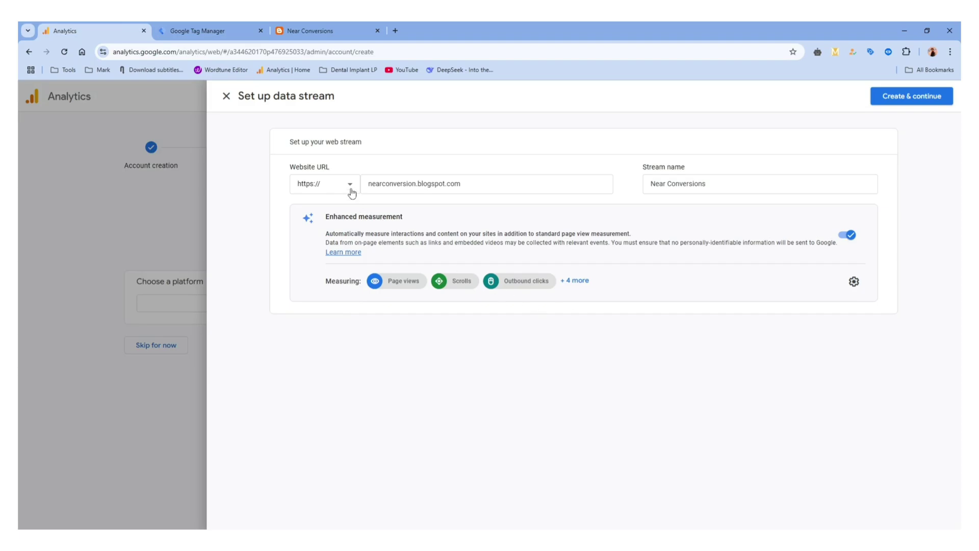
{"action": "left_click", "coordinate": [911, 98]}
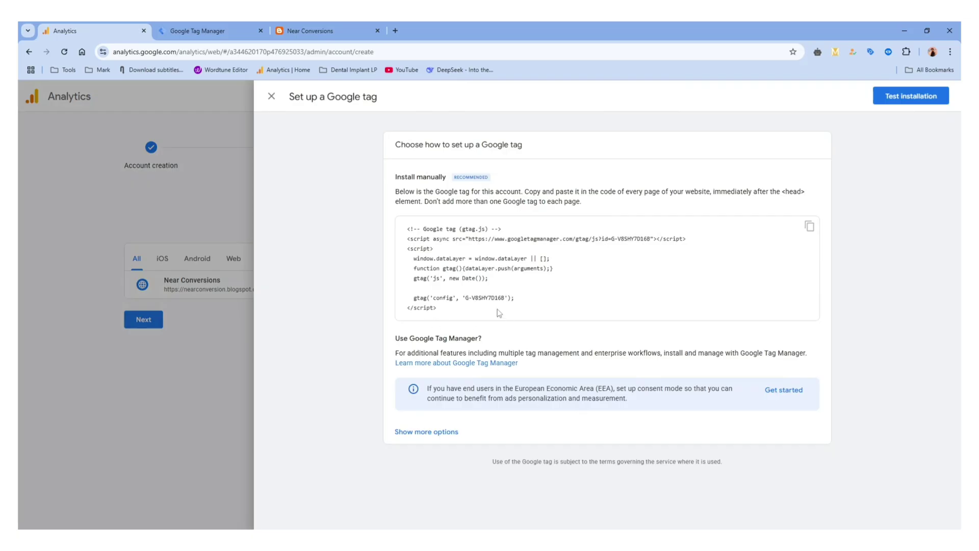
- Go to the Tag Manager workspace for the nearconversion.blogspot.com container
{"action": "left_click", "coordinate": [224, 29]}
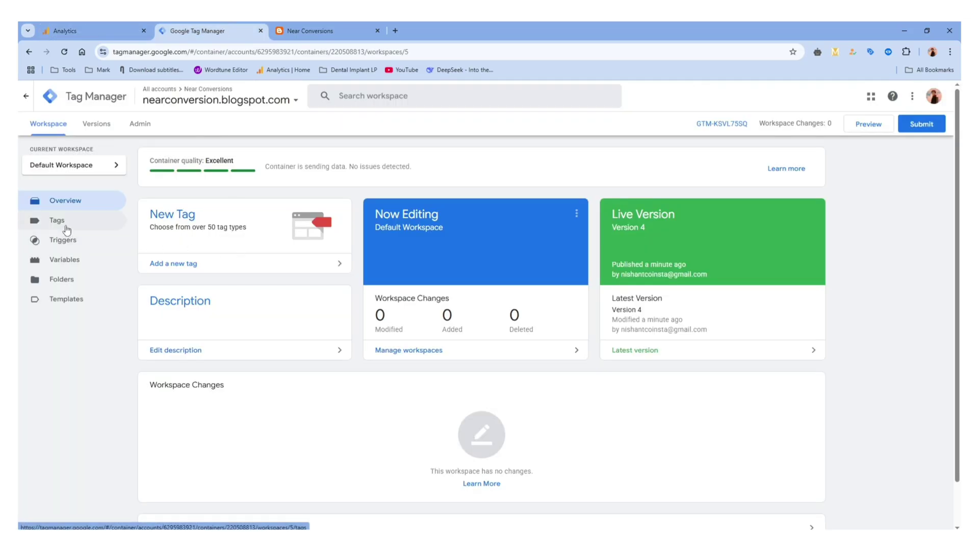
- Create a new tag from the container's Tags list
{"action": "left_click", "coordinate": [58, 220]}
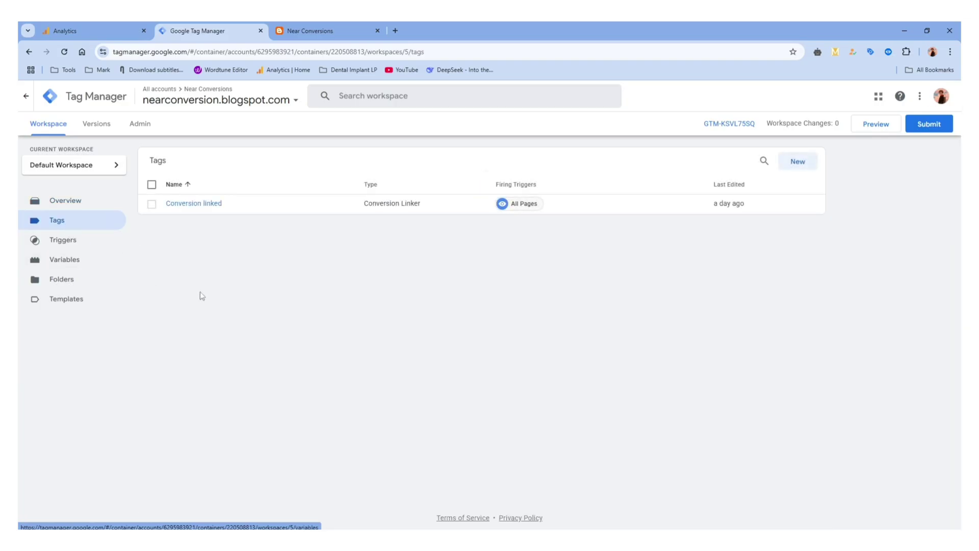
{"action": "left_click", "coordinate": [798, 161]}
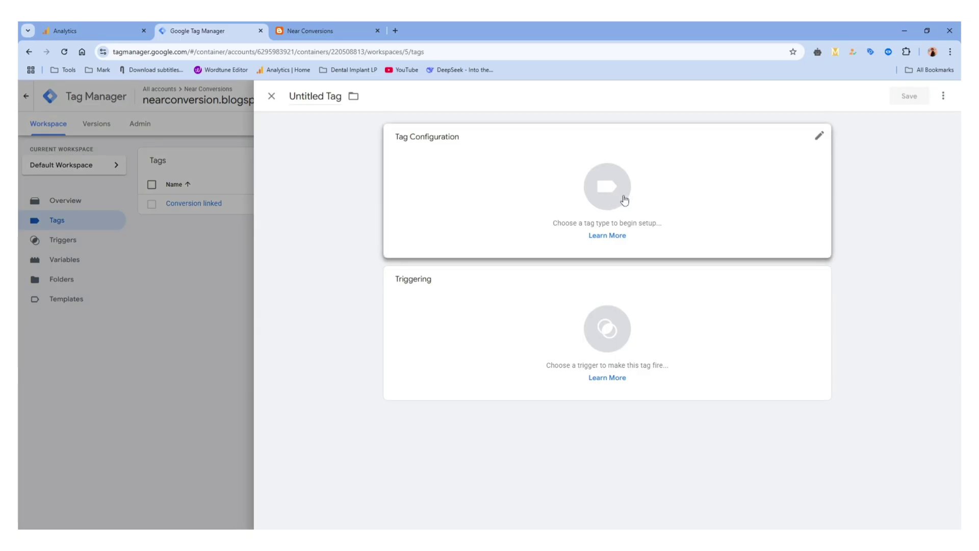
- Set the tag type to Google Analytics > Google Tag, firing on Initialization - All Pages
{"action": "left_click", "coordinate": [629, 200]}
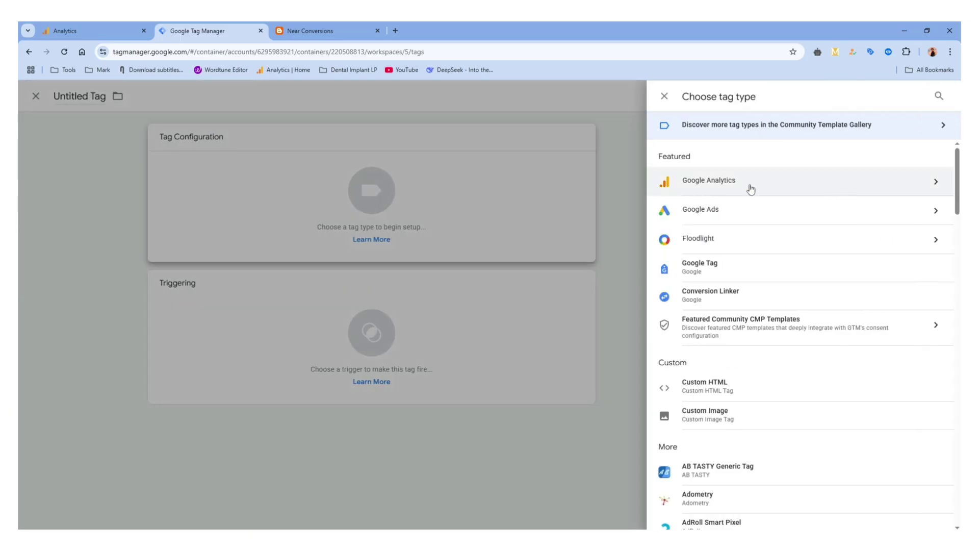
{"action": "left_click", "coordinate": [857, 189]}
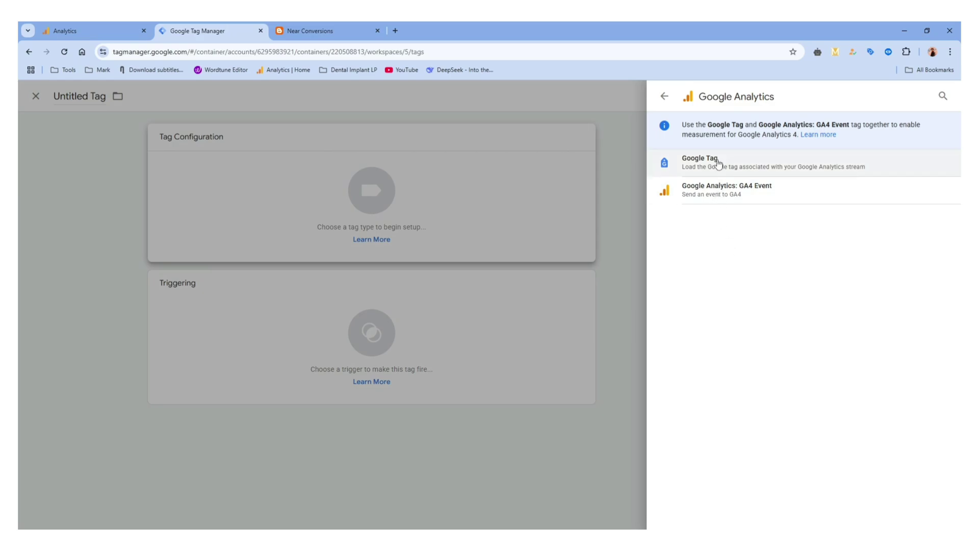
{"action": "left_click", "coordinate": [762, 161]}
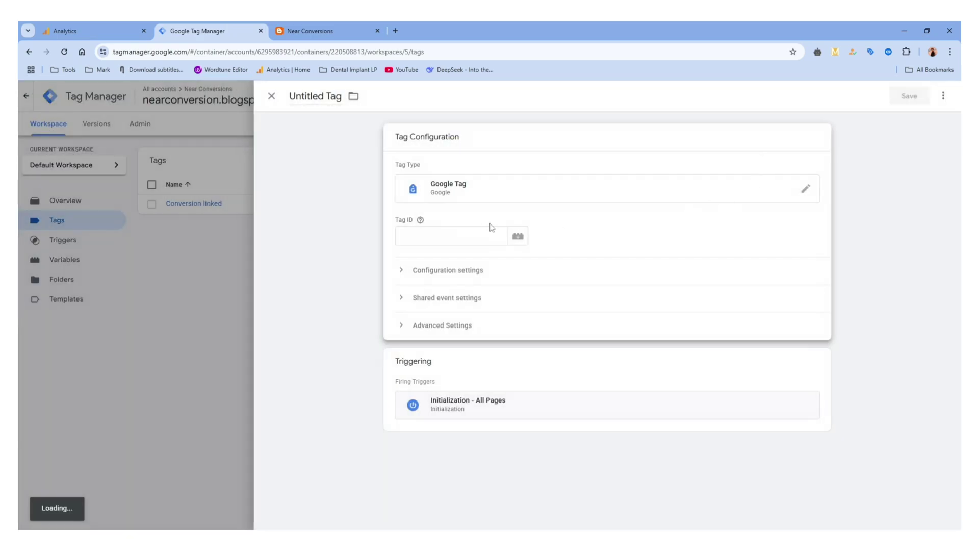
{"action": "left_click", "coordinate": [453, 233]}
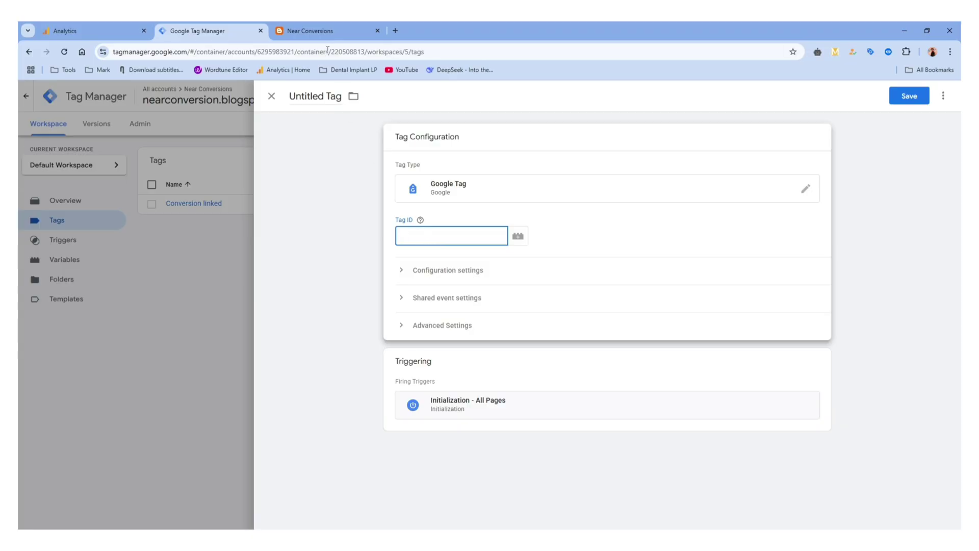
- Copy the stream's measurement ID from the Analytics tag code into the Tag ID field
{"action": "left_click", "coordinate": [120, 30]}
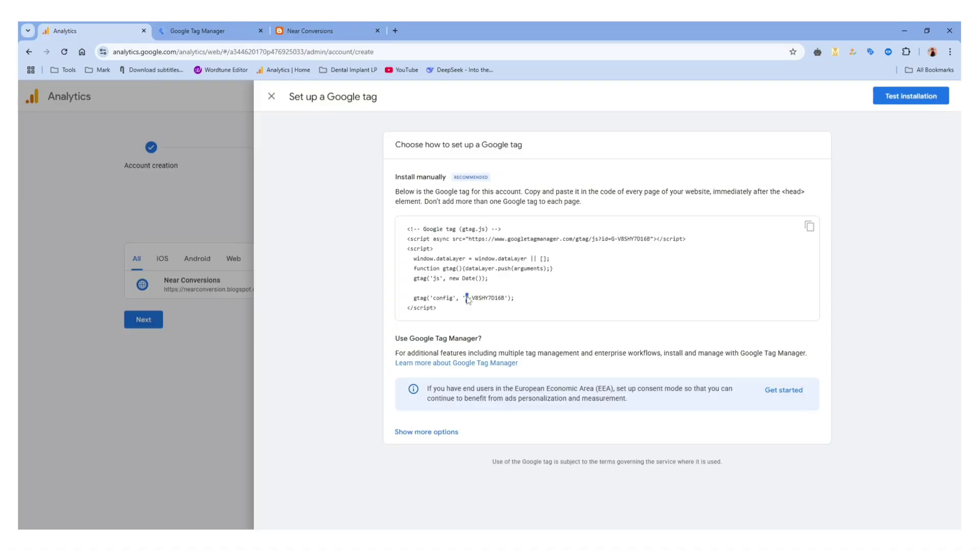
{"action": "left_click_drag", "start_coordinate": [468, 300], "coordinate": [503, 301]}
{"action": "left_click", "coordinate": [475, 303]}
{"action": "left_click_drag", "start_coordinate": [467, 302], "coordinate": [505, 303]}
{"action": "left_click", "coordinate": [504, 303]}
{"action": "left_click", "coordinate": [244, 28]}
{"action": "type", "text": "G-V8SHY7D16B"}
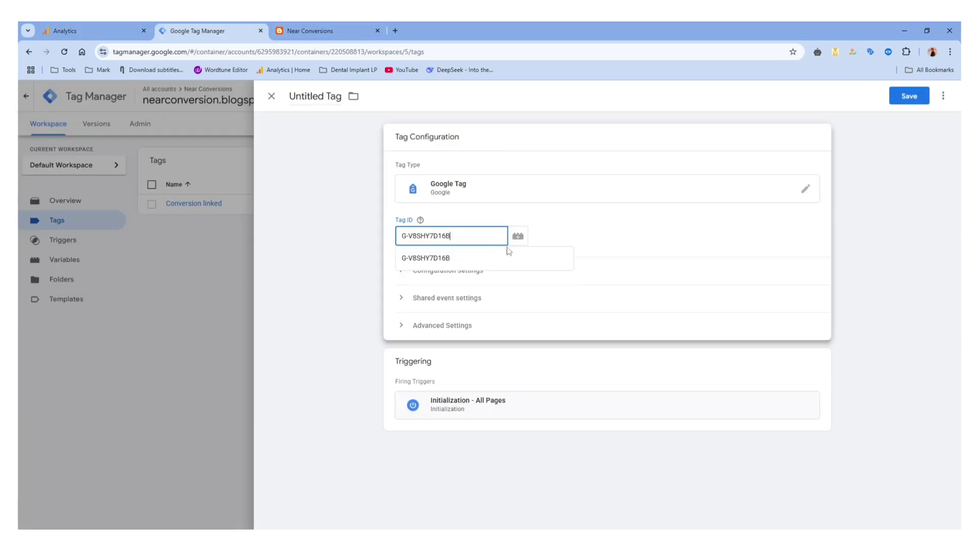
{"action": "left_click", "coordinate": [504, 257]}
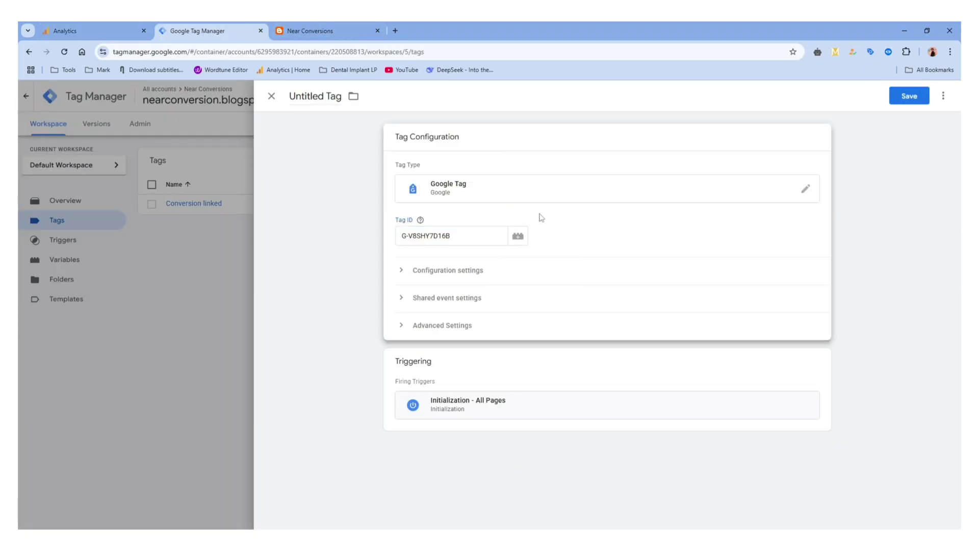
- Rename the tag to GA4 Tag and save it
{"action": "double_click", "coordinate": [332, 96]}
{"action": "triple_click", "coordinate": [332, 95]}
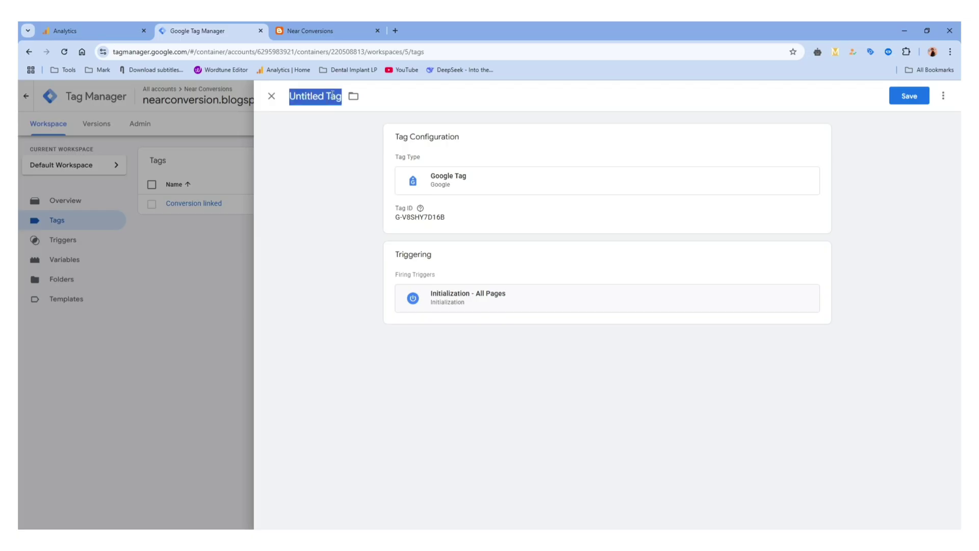
{"action": "left_click", "coordinate": [333, 96]}
{"action": "left_click_drag", "start_coordinate": [324, 95], "coordinate": [275, 99]}
{"action": "type", "text": "GA4"}
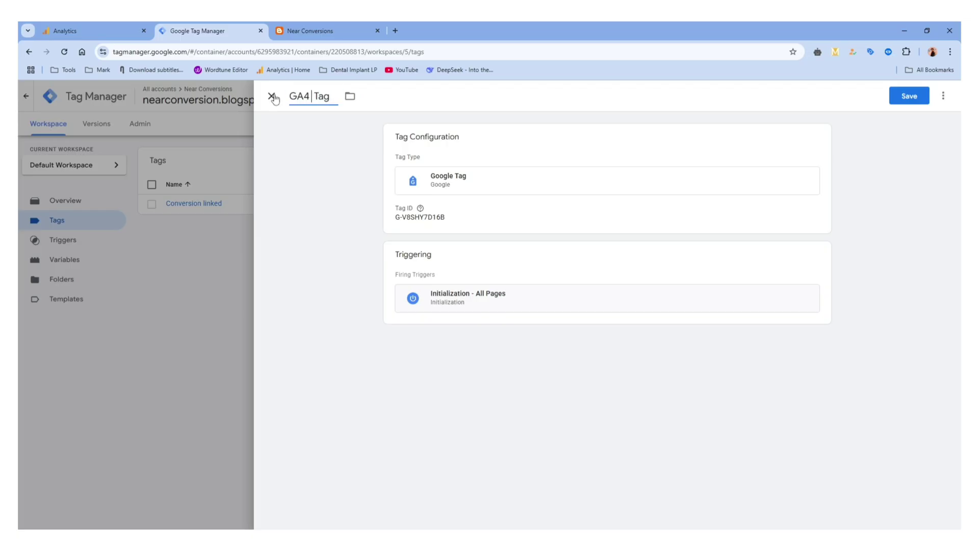
{"action": "left_click", "coordinate": [603, 383]}
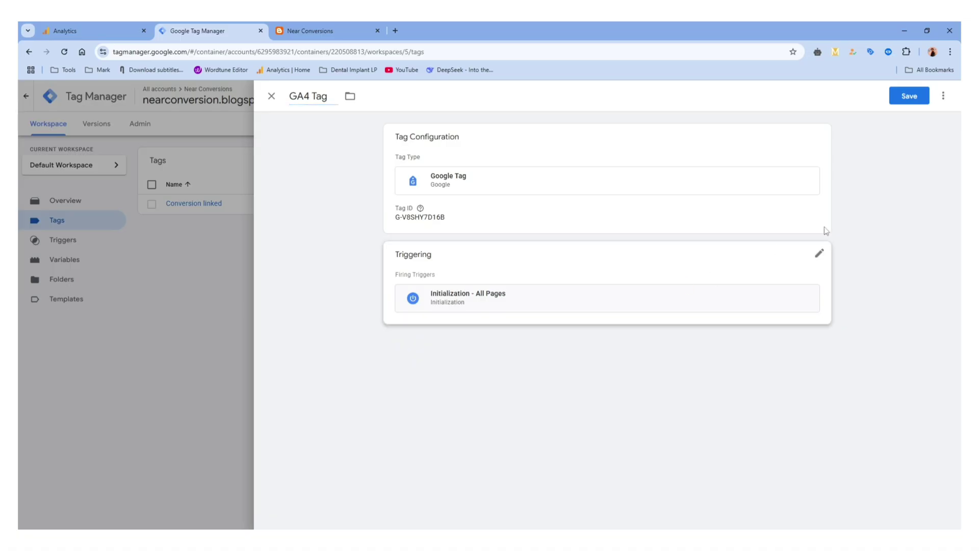
{"action": "left_click", "coordinate": [911, 97]}
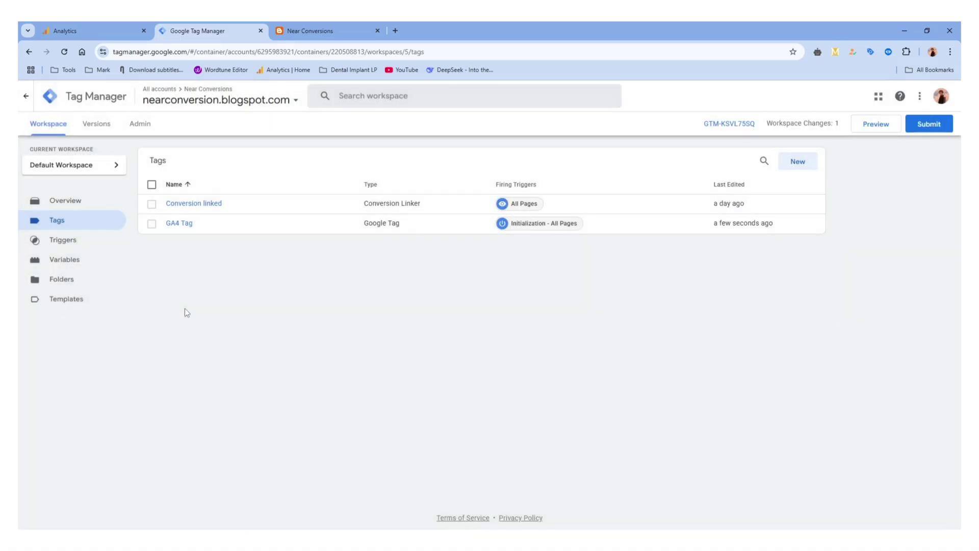
- Submit and publish the workspace changes live as Version 5, without a version description
{"action": "left_click", "coordinate": [85, 25]}
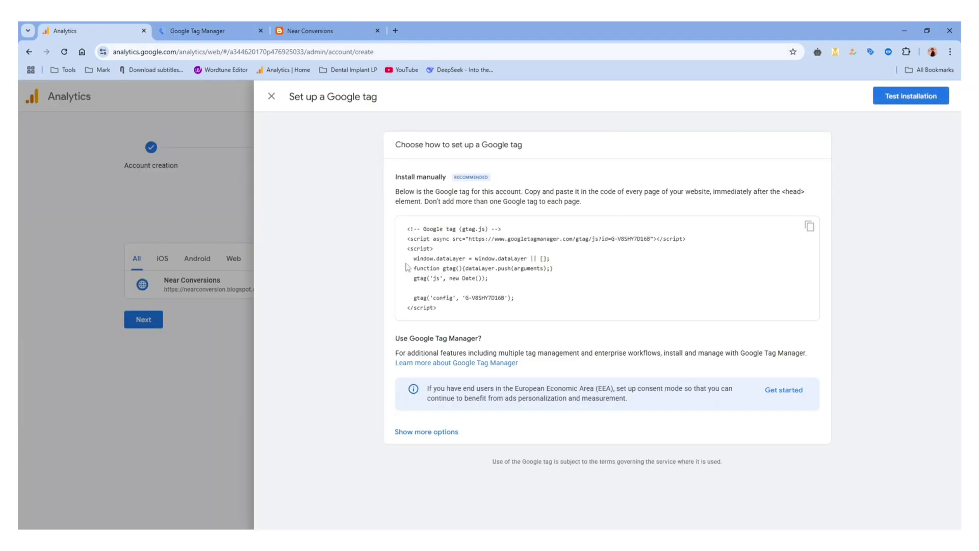
{"action": "left_click", "coordinate": [204, 32]}
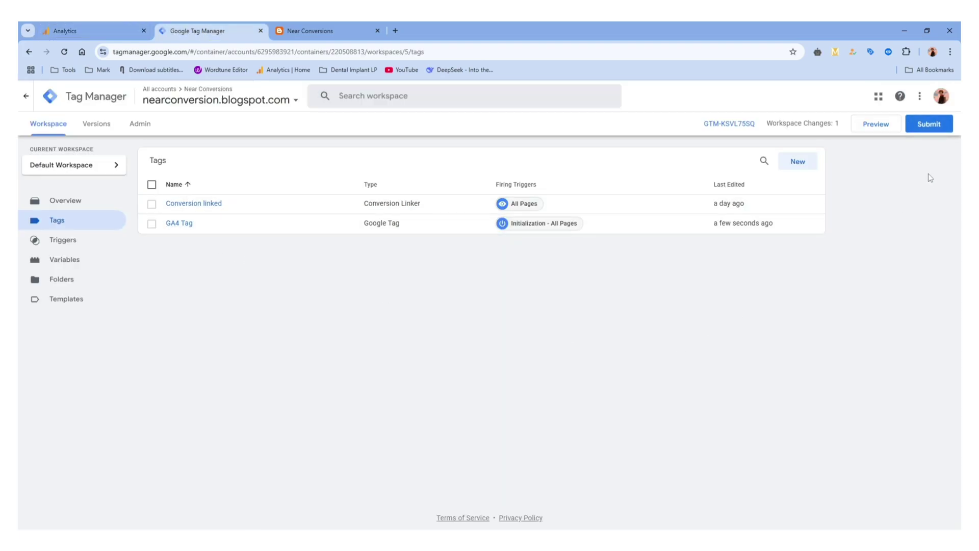
{"action": "left_click", "coordinate": [934, 129]}
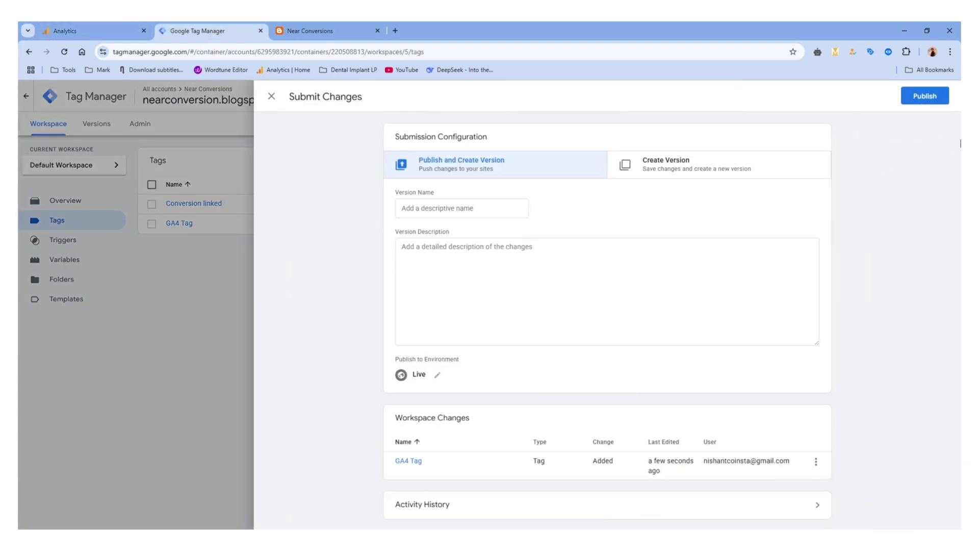
{"action": "left_click", "coordinate": [925, 96]}
{"action": "left_click", "coordinate": [604, 389]}
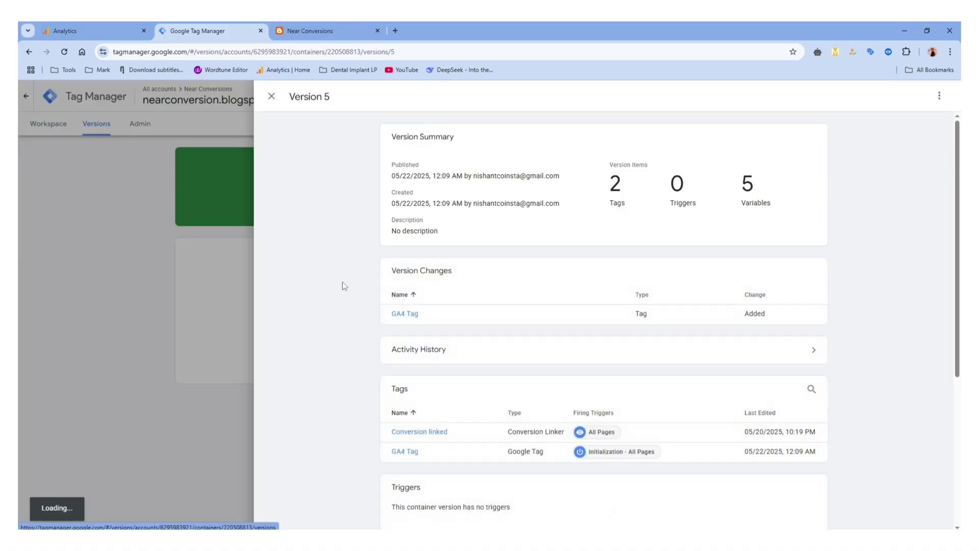
- Close the Version 5 details and run Test installation in the Analytics Google tag setup
{"action": "left_click", "coordinate": [142, 279]}
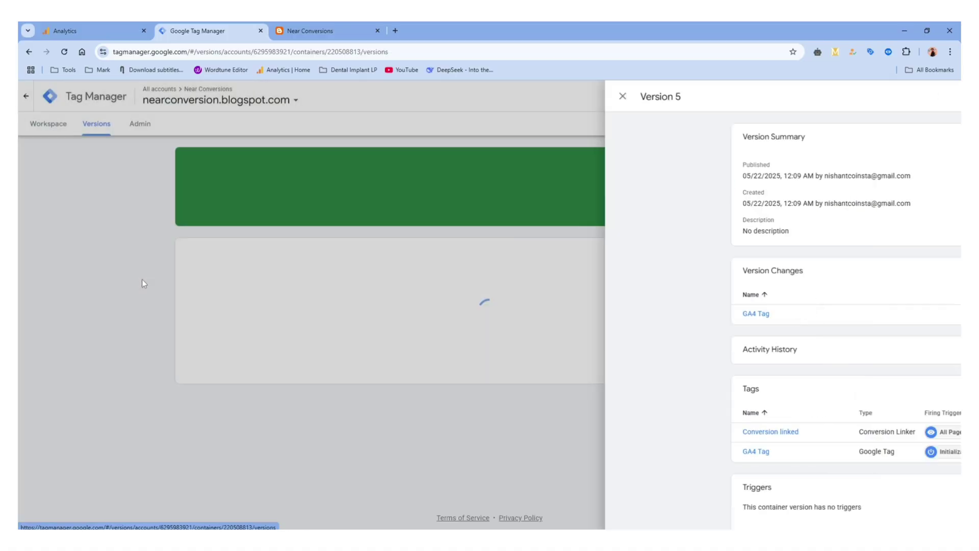
{"action": "left_click", "coordinate": [45, 124]}
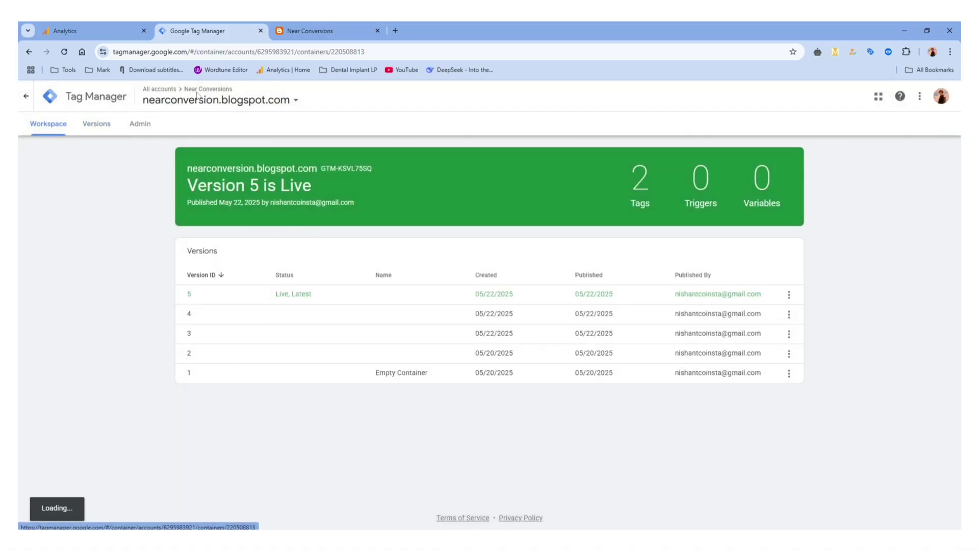
{"action": "left_click", "coordinate": [94, 26]}
{"action": "left_click", "coordinate": [890, 102]}
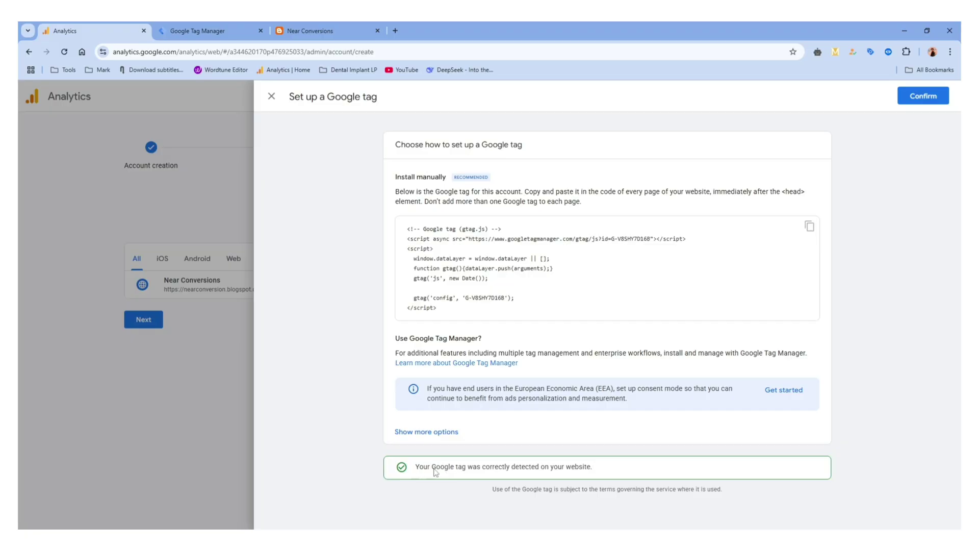
- Check the Near Conversions blog and Tag Manager workspace, then confirm the Google tag setup
{"action": "left_click_drag", "start_coordinate": [420, 469], "coordinate": [580, 471]}
{"action": "left_click", "coordinate": [582, 469]}
{"action": "left_click", "coordinate": [327, 30]}
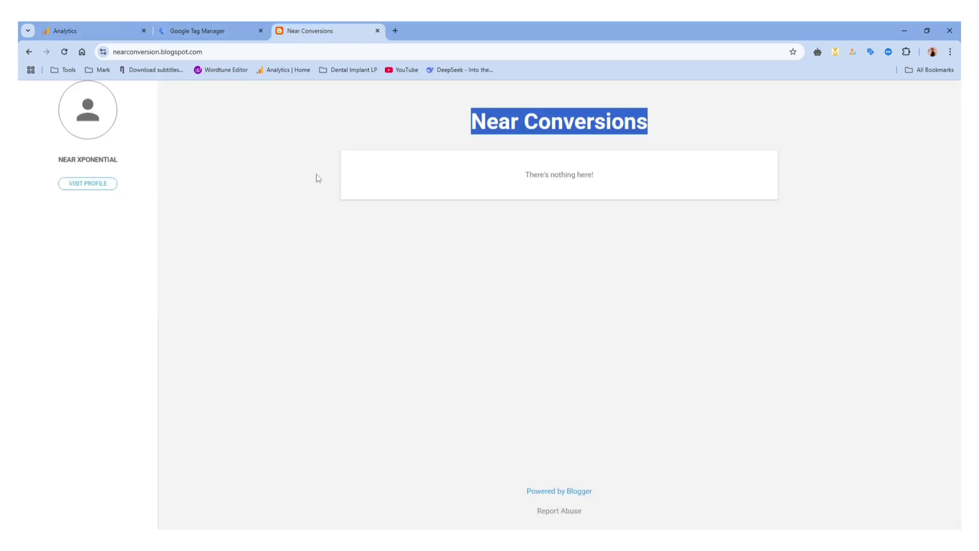
{"action": "left_click", "coordinate": [196, 30]}
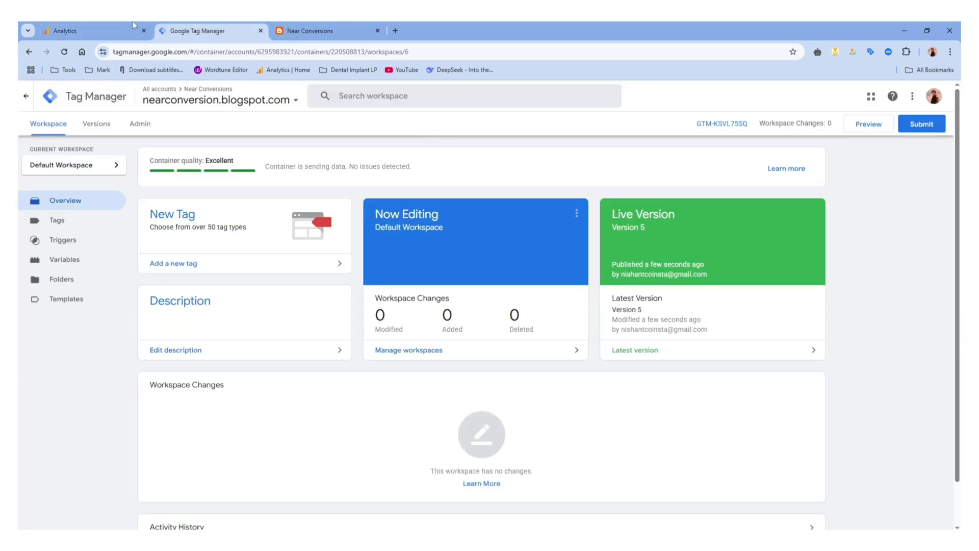
{"action": "left_click", "coordinate": [114, 31]}
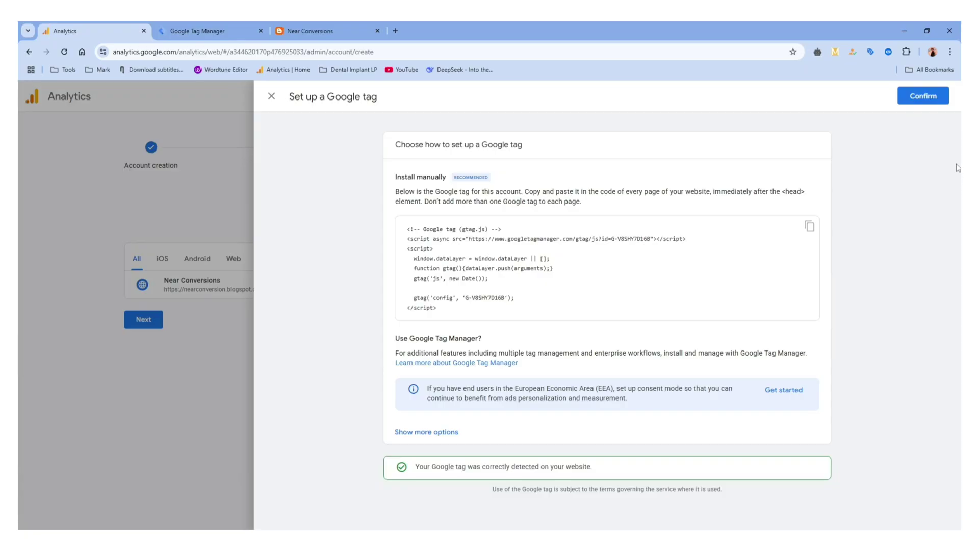
{"action": "left_click", "coordinate": [921, 104]}
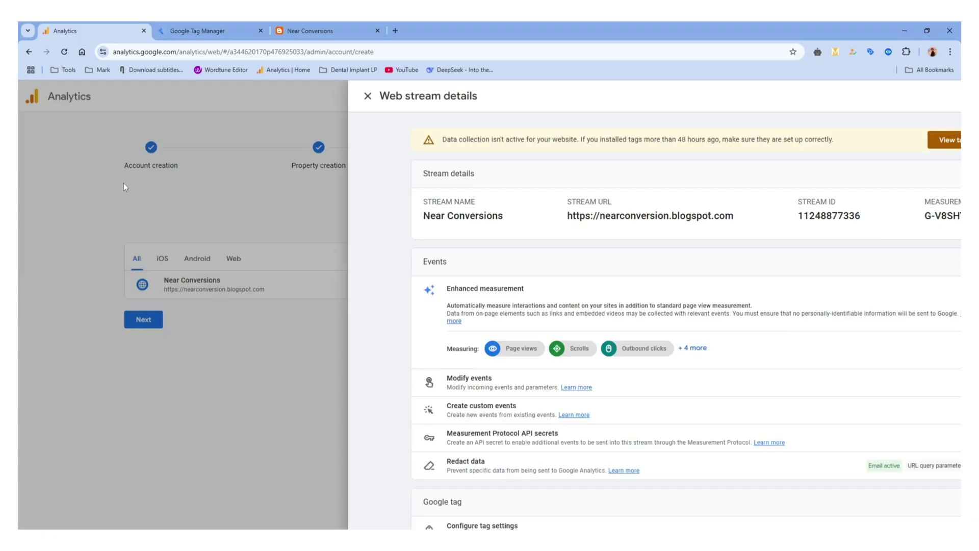
- Close the web stream details and move past the pending data collection step to Home
{"action": "left_click", "coordinate": [124, 182]}
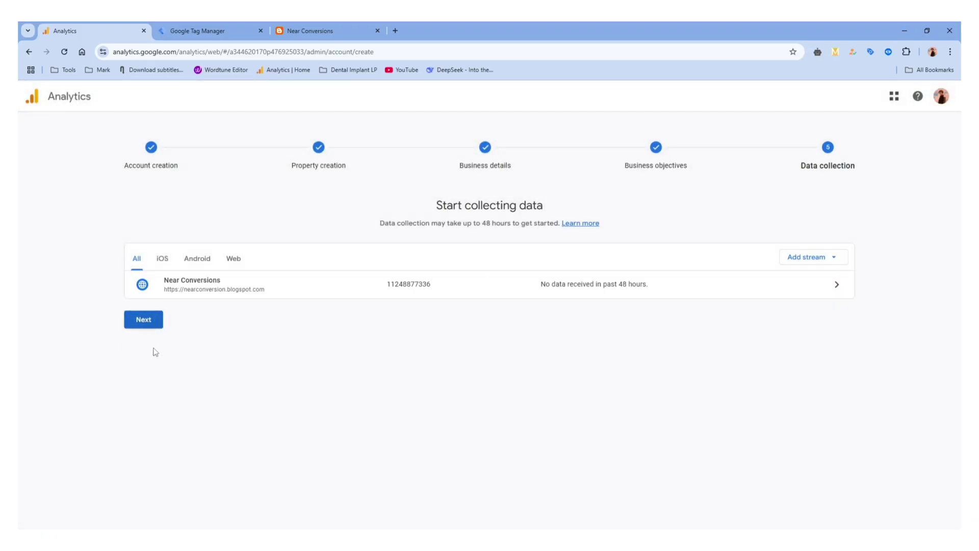
{"action": "left_click", "coordinate": [143, 321]}
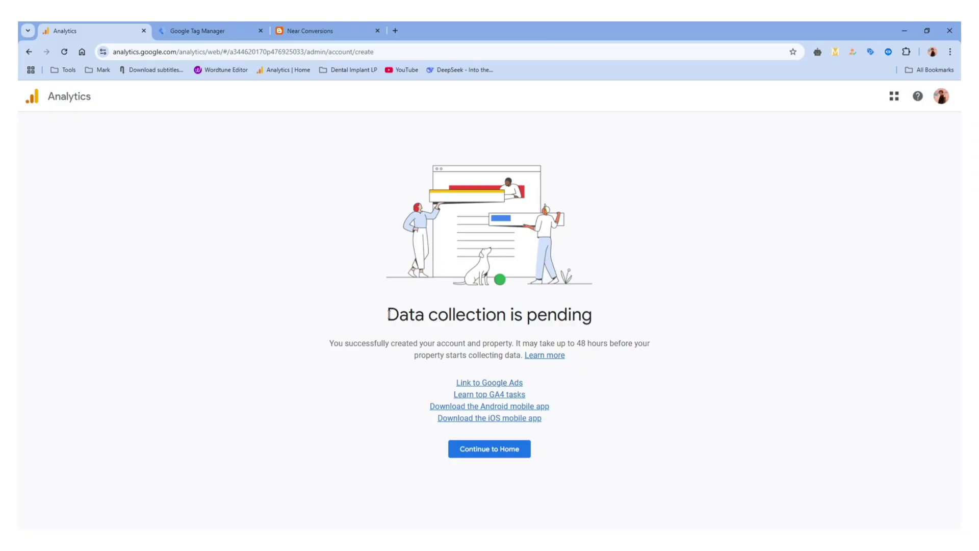
{"action": "left_click_drag", "start_coordinate": [389, 315], "coordinate": [556, 315]}
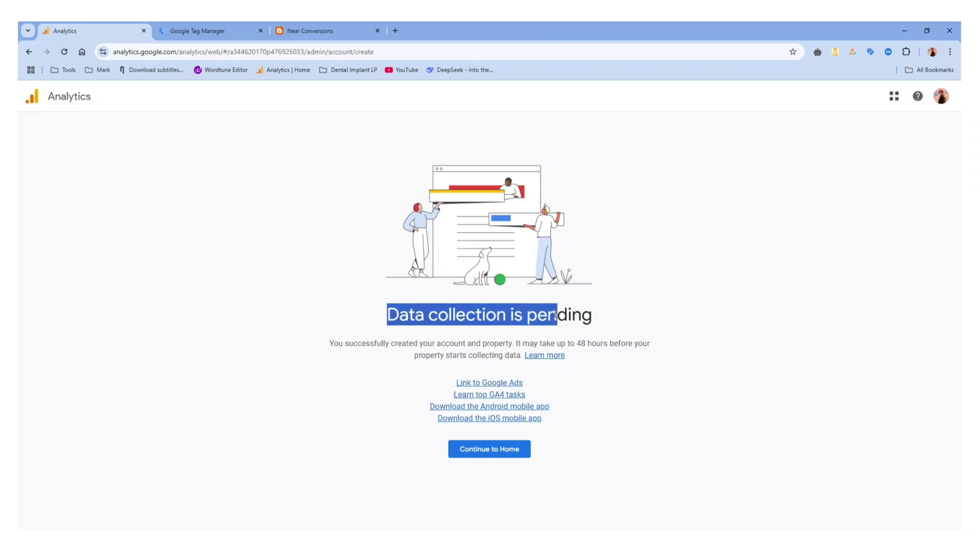
{"action": "left_click", "coordinate": [561, 315]}
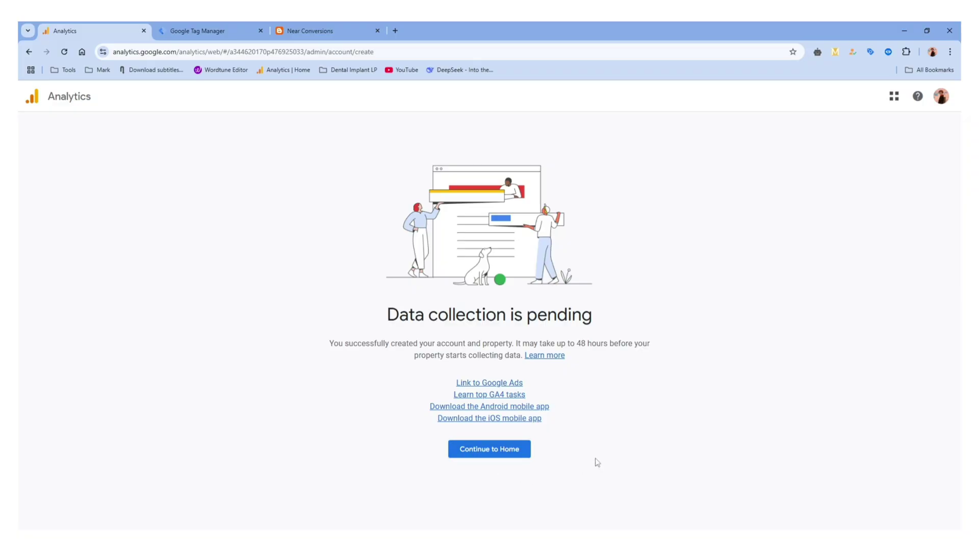
{"action": "left_click", "coordinate": [517, 453]}
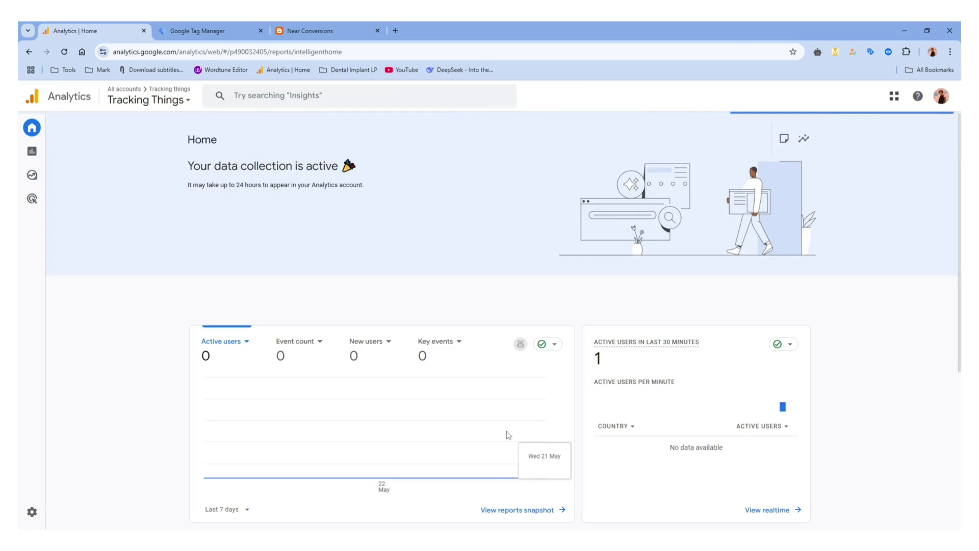
- Review the 'Your data collection is active' message, then return to the nearconversion.blogspot.com workspace overview
{"action": "triple_click", "coordinate": [230, 166]}
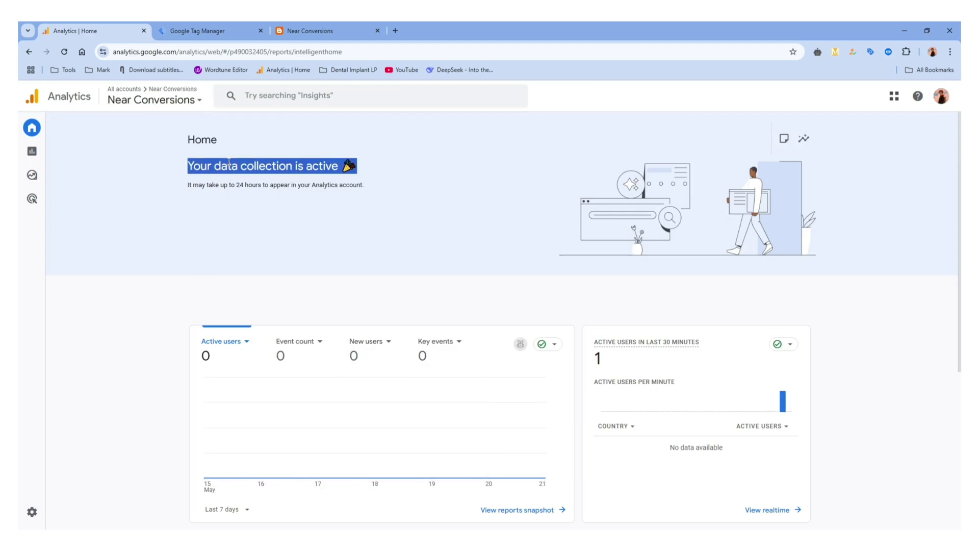
{"action": "right_click", "coordinate": [232, 199]}
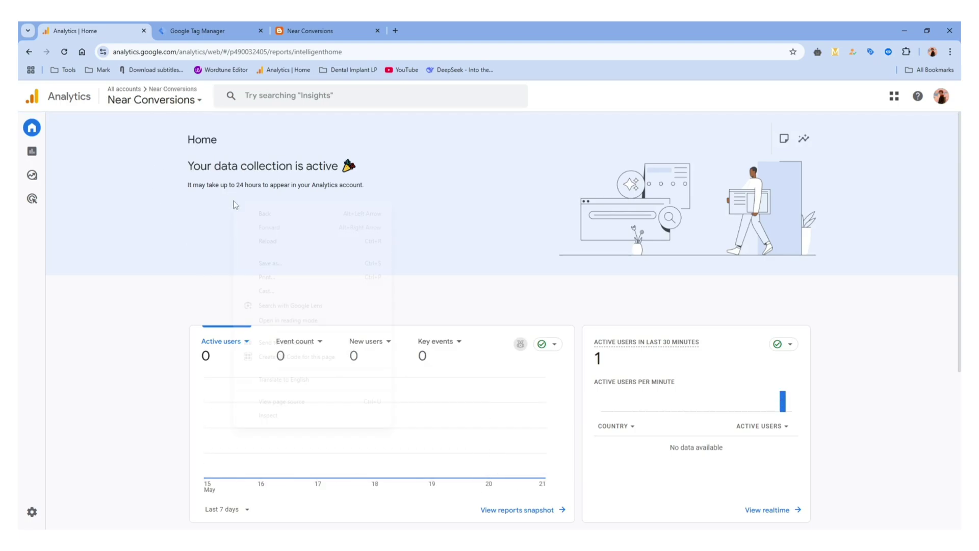
{"action": "left_click", "coordinate": [208, 171]}
{"action": "triple_click", "coordinate": [252, 170]}
{"action": "left_click", "coordinate": [283, 243]}
{"action": "left_click", "coordinate": [209, 31]}
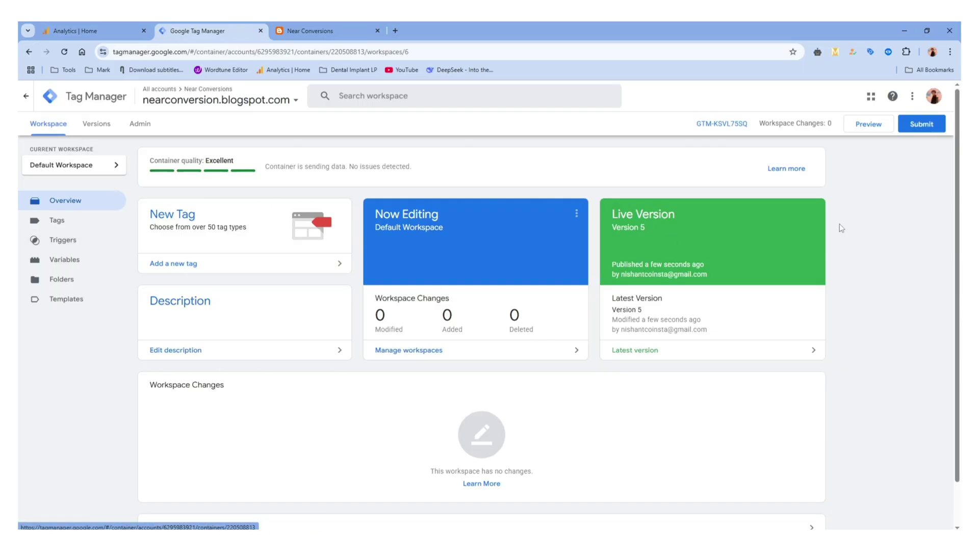
{"action": "left_click", "coordinate": [874, 130]}
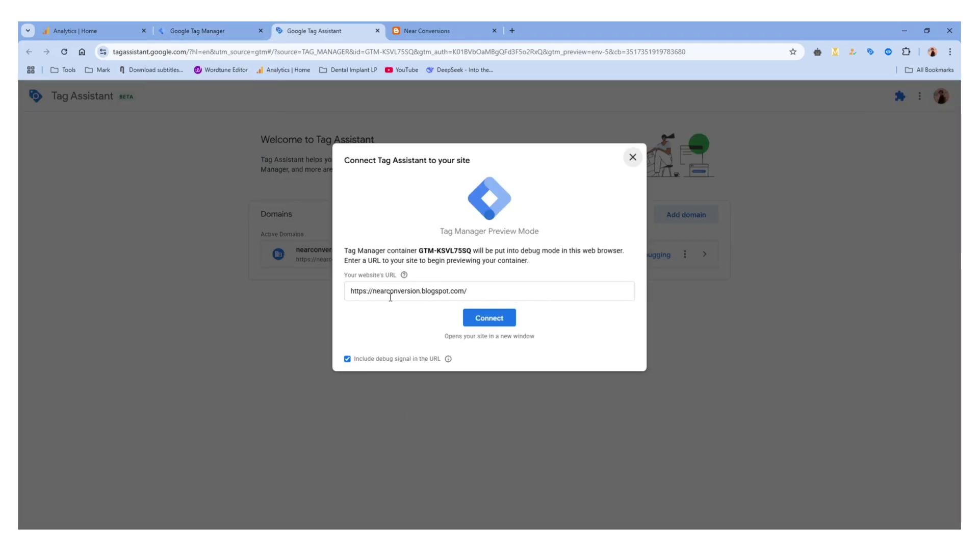
{"action": "triple_click", "coordinate": [436, 291]}
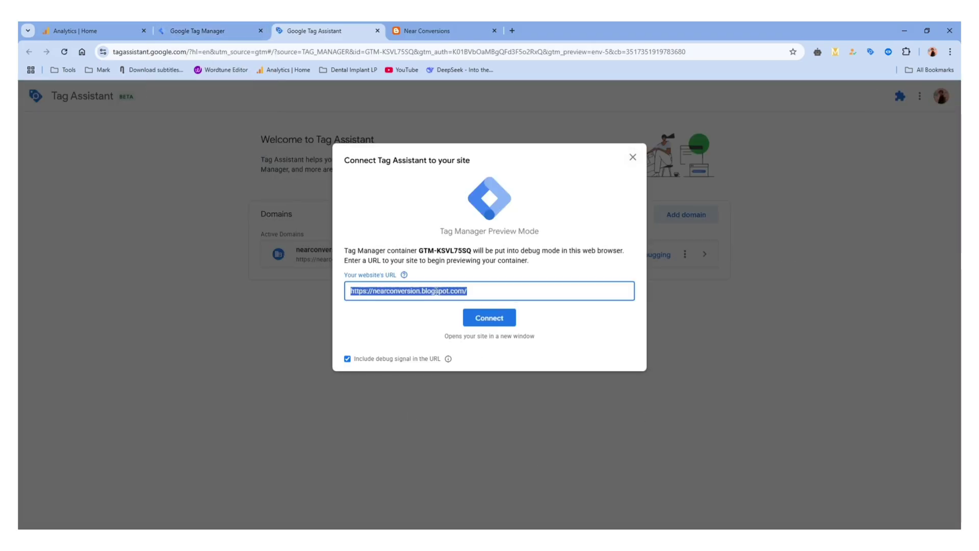
{"action": "left_click", "coordinate": [427, 318]}
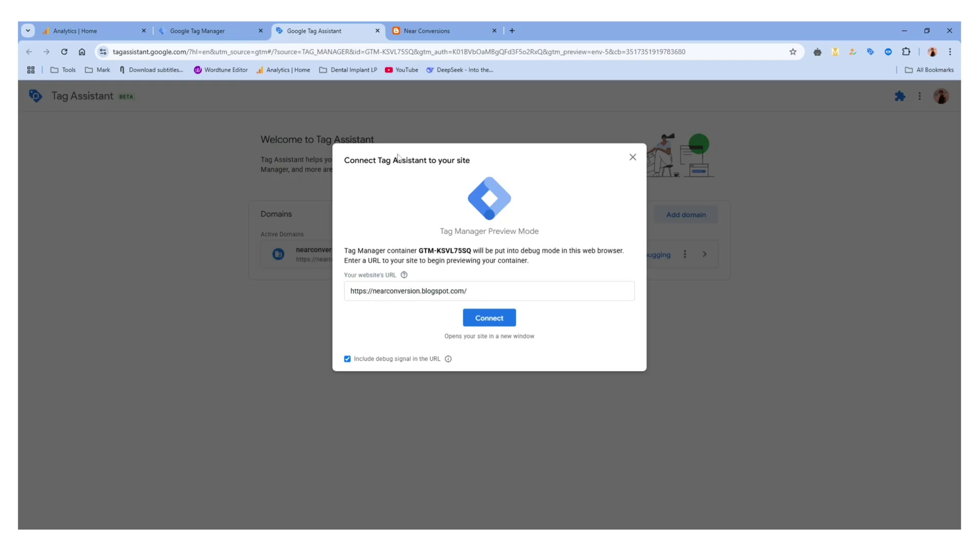
{"action": "left_click", "coordinate": [439, 31]}
{"action": "left_click", "coordinate": [312, 31]}
{"action": "left_click", "coordinate": [492, 320]}
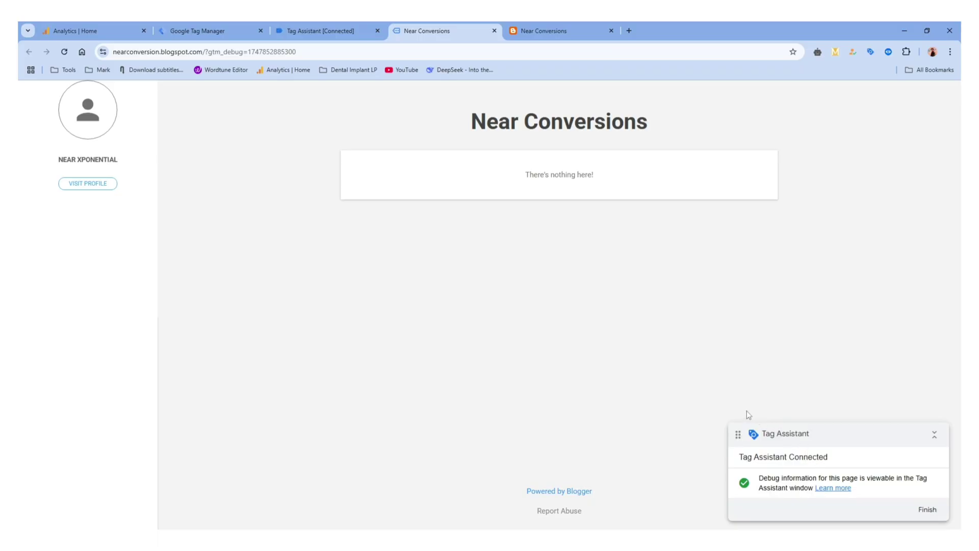
{"action": "left_click", "coordinate": [320, 35]}
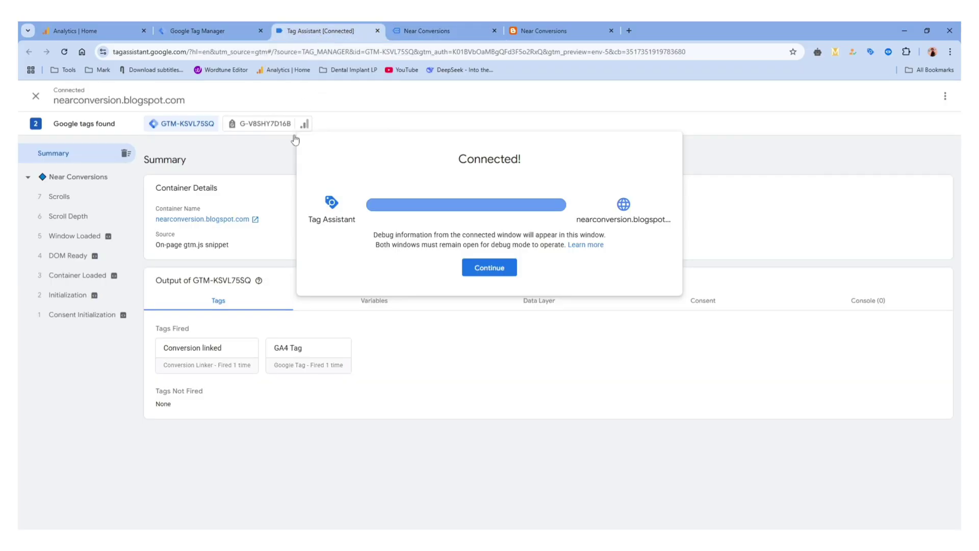
- Dismiss the Connected! message and inspect the GA4 Tag card under Tags Fired
{"action": "left_click", "coordinate": [486, 270]}
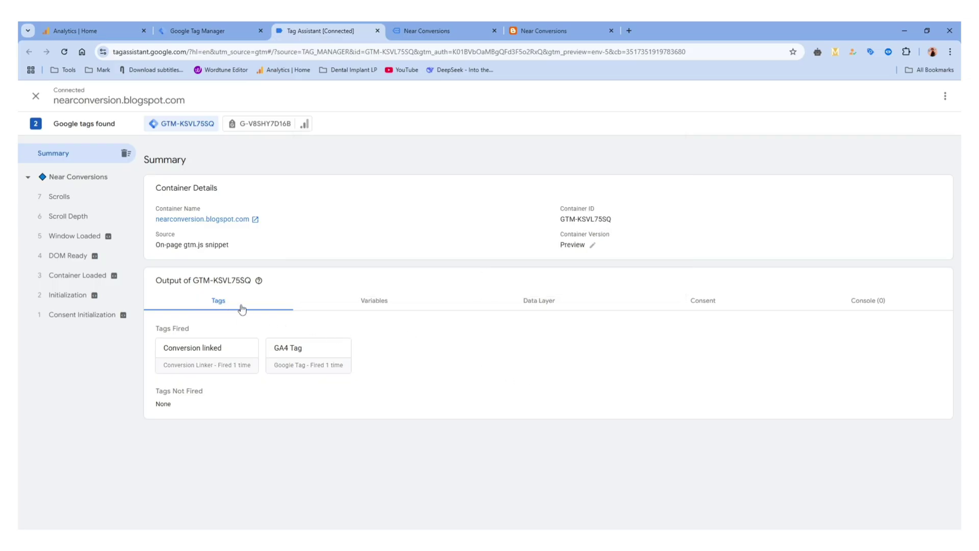
{"action": "left_click", "coordinate": [434, 31]}
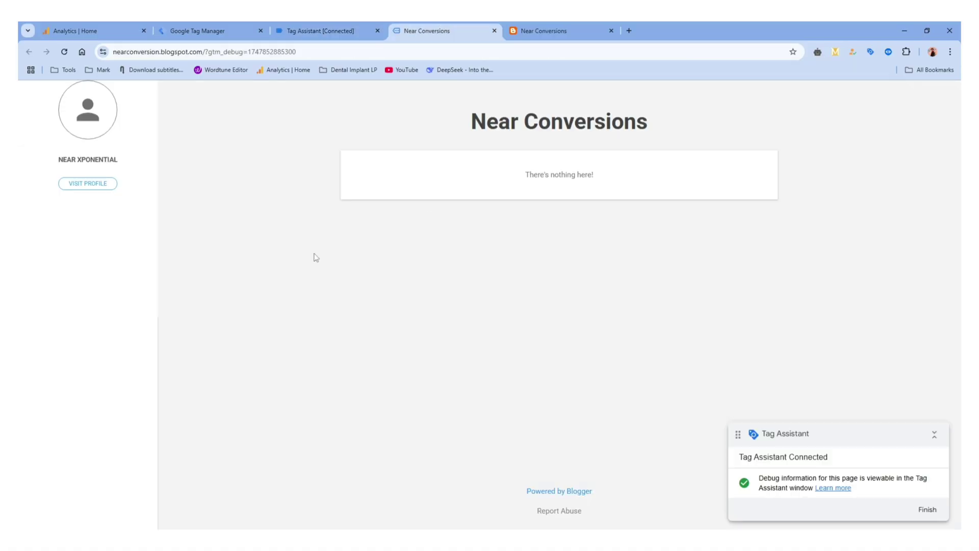
{"action": "left_click", "coordinate": [329, 30]}
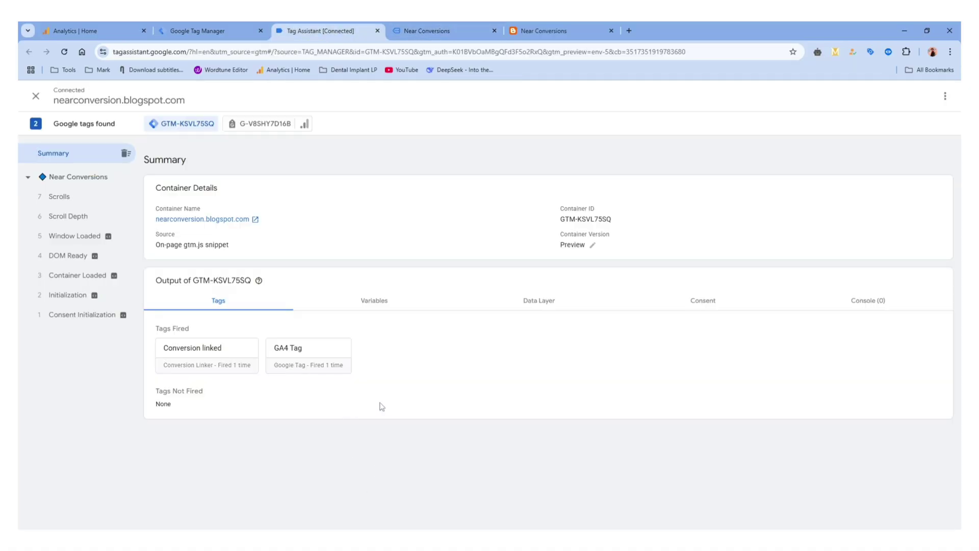
{"action": "left_click", "coordinate": [302, 352]}
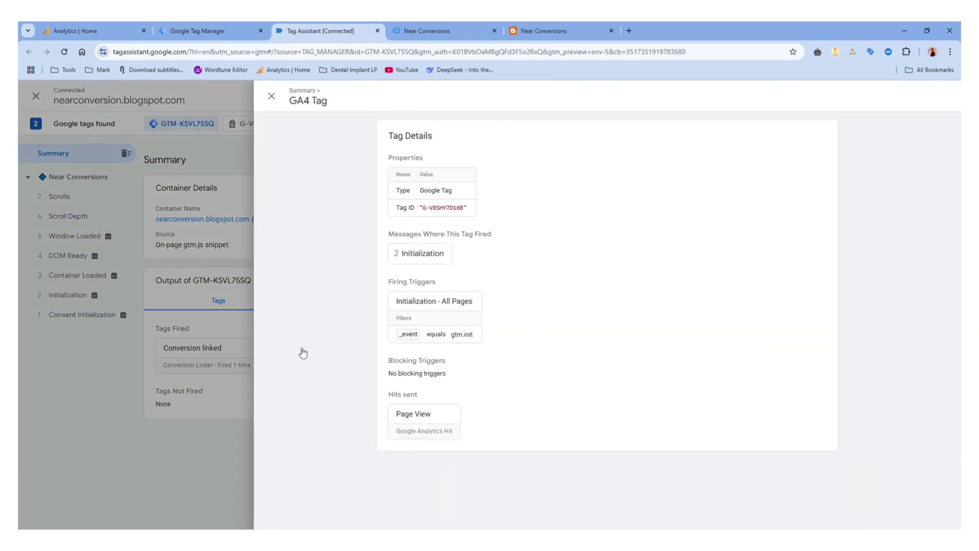
{"action": "left_click", "coordinate": [92, 31]}
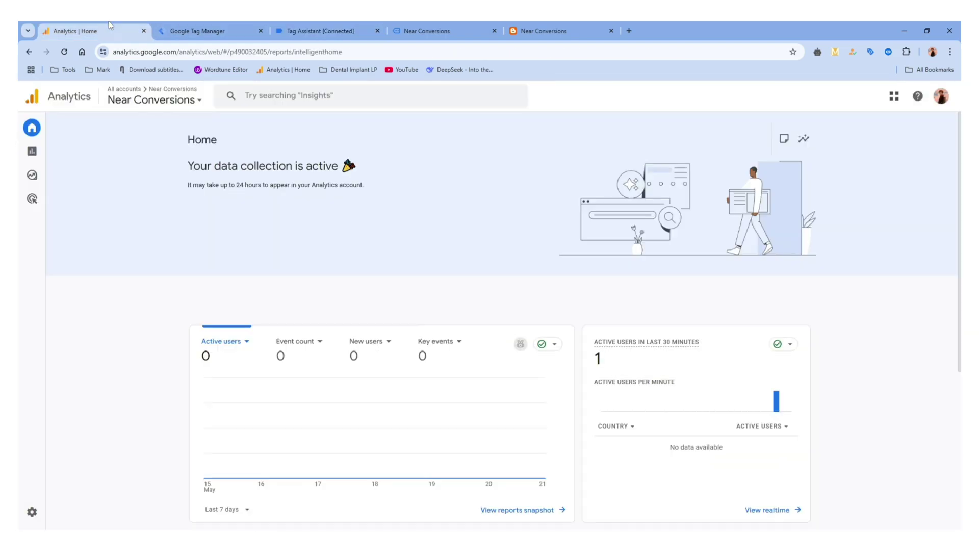
{"action": "left_click", "coordinate": [296, 28]}
{"action": "left_click", "coordinate": [185, 327]}
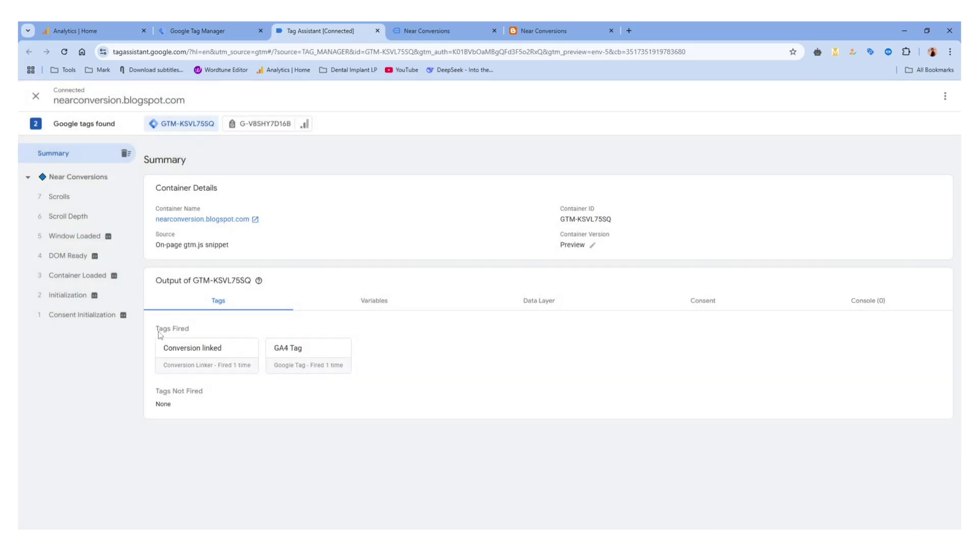
{"action": "left_click_drag", "start_coordinate": [159, 329], "coordinate": [190, 332]}
{"action": "left_click", "coordinate": [189, 332]}
- Recheck the GA4 Tag details against Analytics realtime users and review Tags Not Fired
{"action": "left_click", "coordinate": [303, 356]}
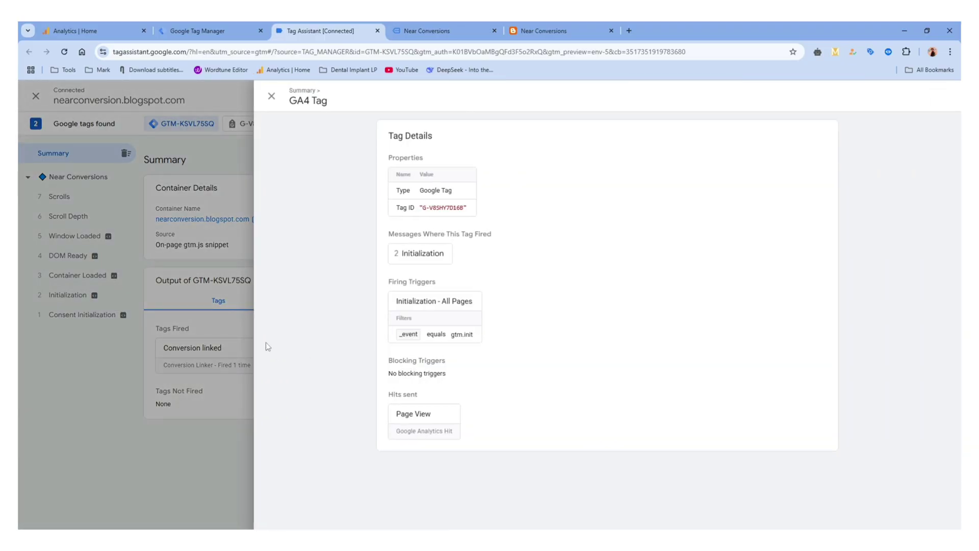
{"action": "left_click", "coordinate": [79, 29]}
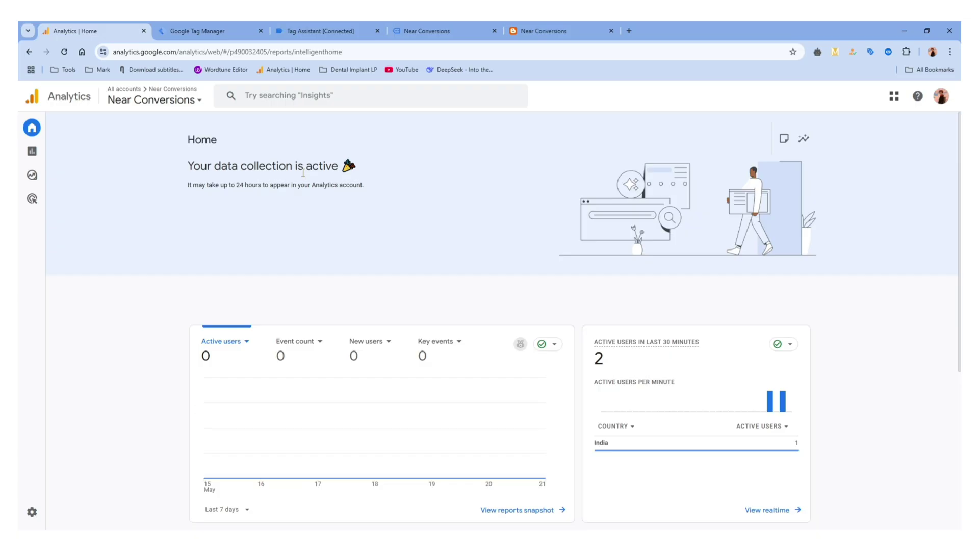
{"action": "left_click", "coordinate": [356, 32]}
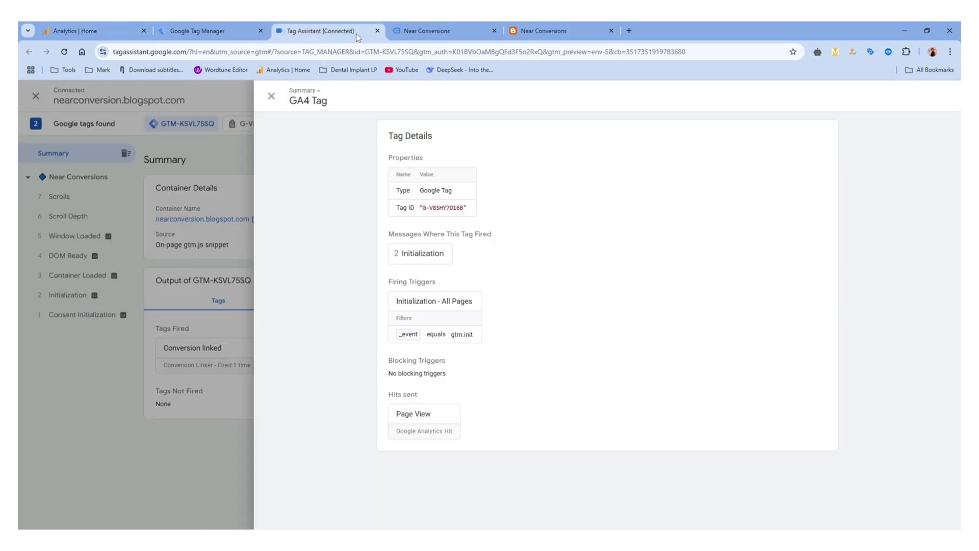
{"action": "left_click", "coordinate": [199, 359]}
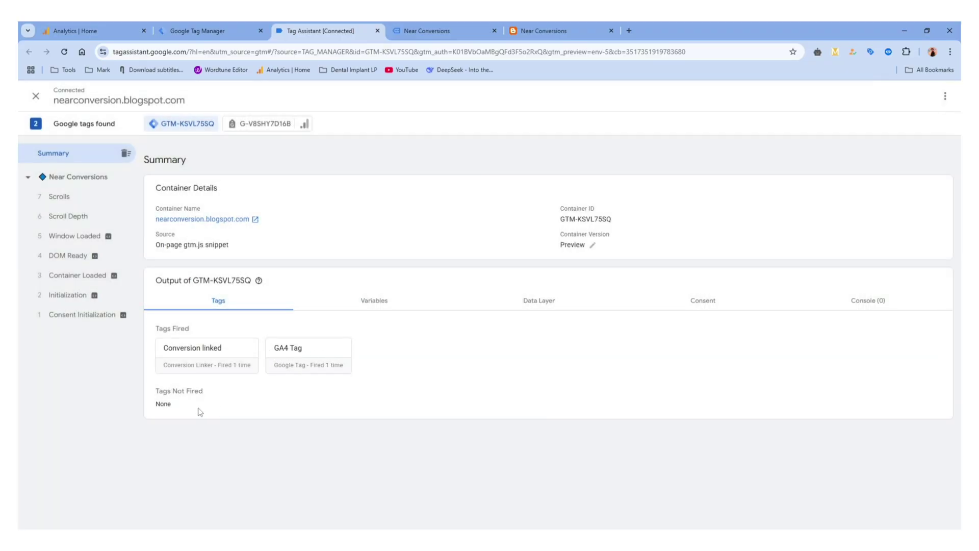
{"action": "left_click_drag", "start_coordinate": [158, 394], "coordinate": [200, 393]}
{"action": "left_click", "coordinate": [192, 393]}
{"action": "left_click", "coordinate": [424, 32]}
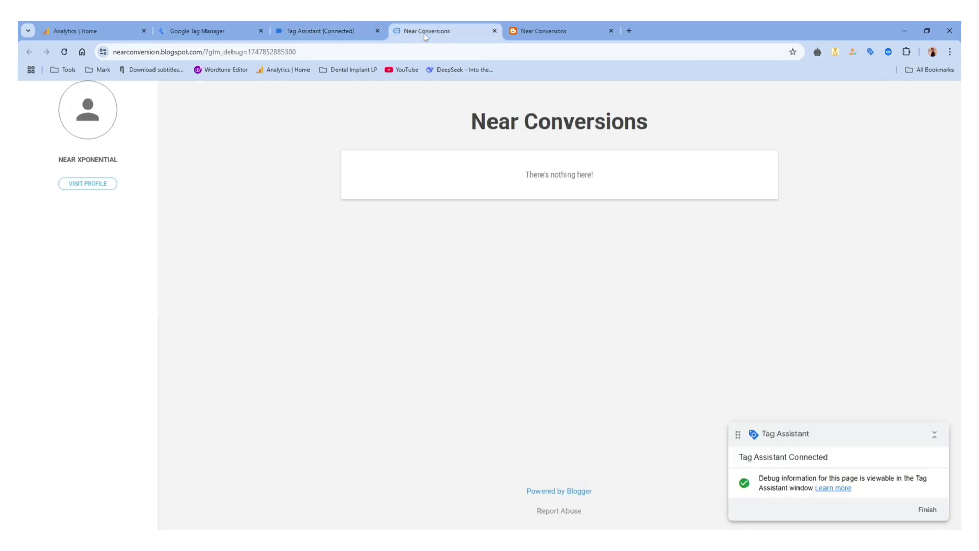